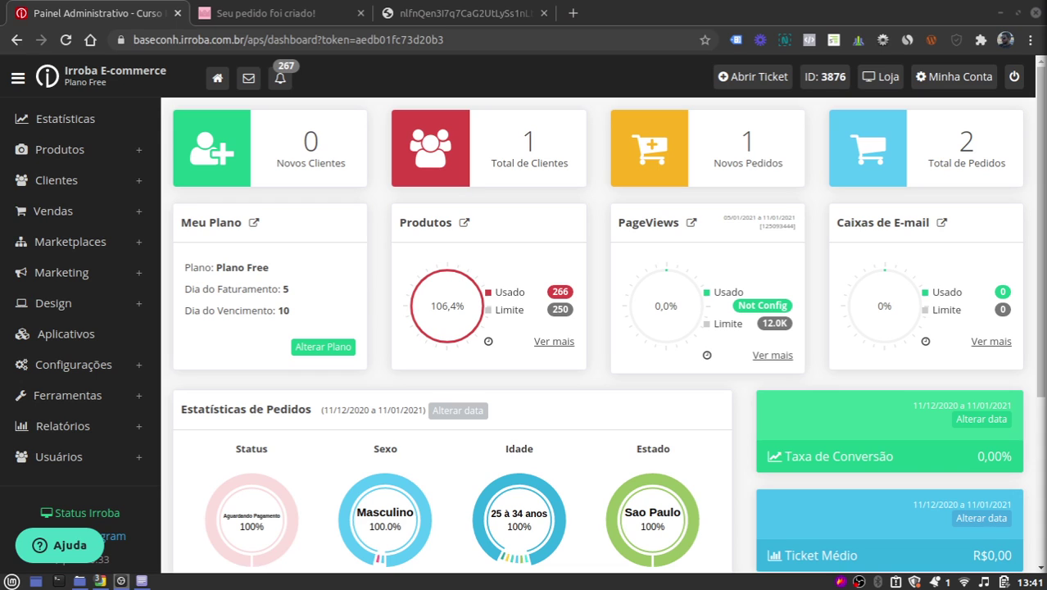
Open the PAC carrier's configuration form from the store's shipping methods.
{"action": "left_click", "coordinate": [105, 366]}
{"action": "scroll", "coordinate": [103, 352], "scroll_direction": "down", "scroll_amount": 1}
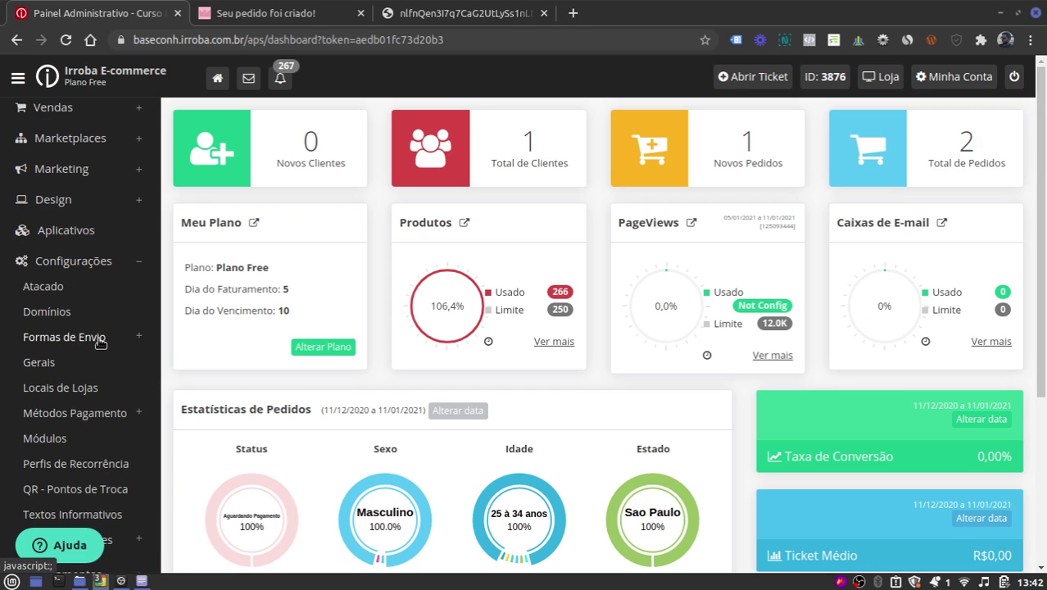
{"action": "left_click", "coordinate": [99, 339]}
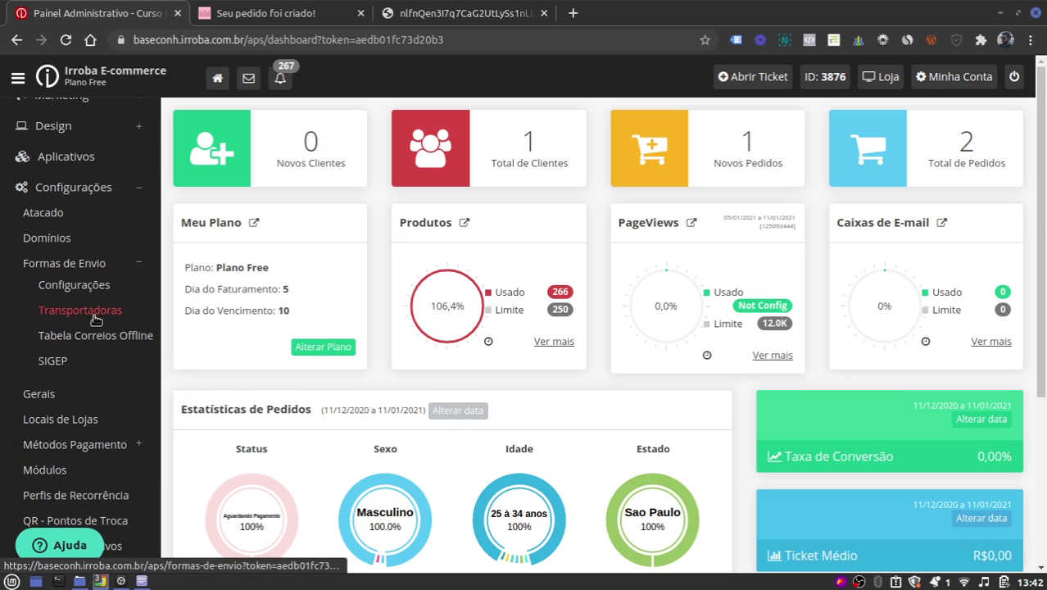
{"action": "left_click", "coordinate": [96, 317]}
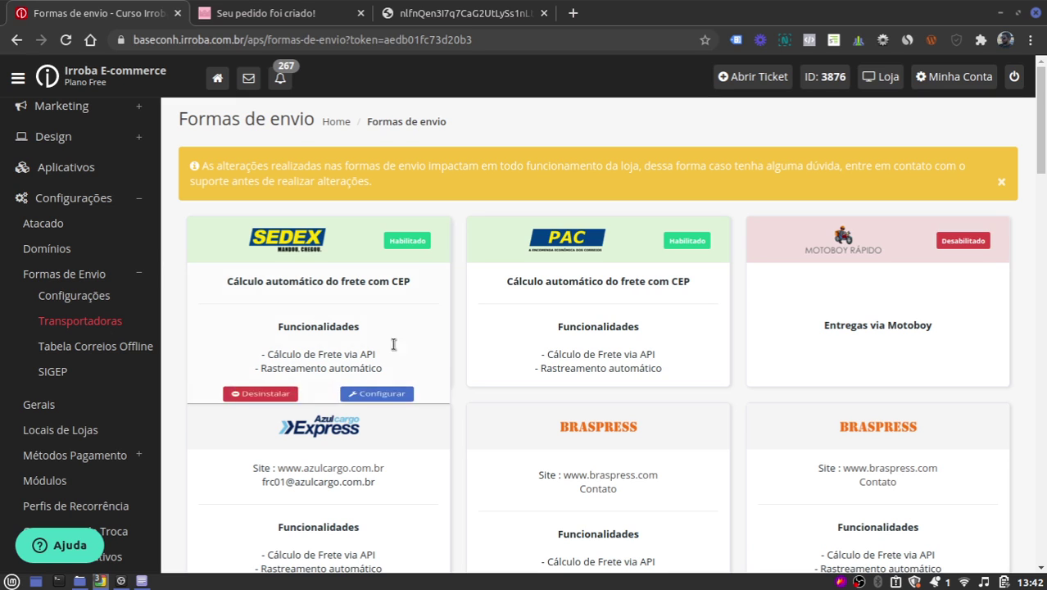
{"action": "mouse_move", "coordinate": [607, 346]}
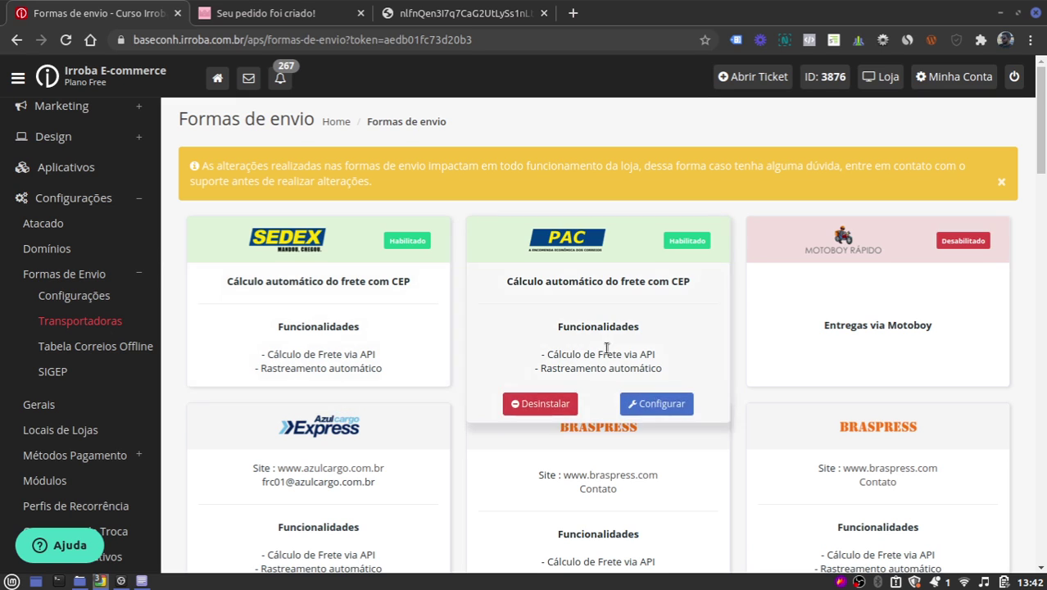
{"action": "left_click", "coordinate": [660, 408]}
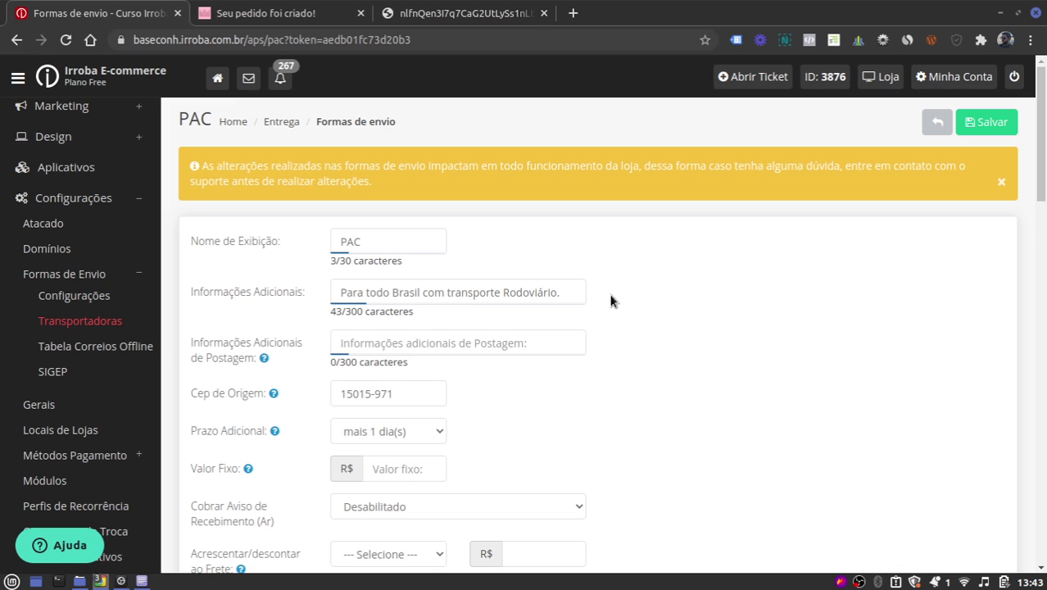
Review the basic PAC shipping fields and the options for Cobrar Aviso de Recebimento (Ar).
{"action": "scroll", "coordinate": [686, 328], "scroll_direction": "down", "scroll_amount": 1}
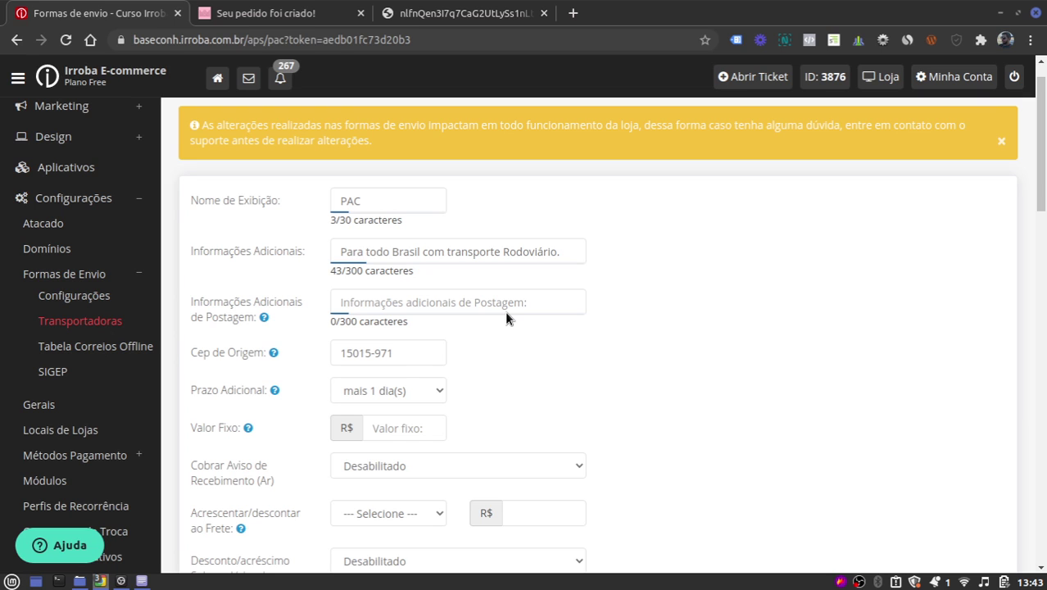
{"action": "scroll", "coordinate": [519, 326], "scroll_direction": "down", "scroll_amount": 2}
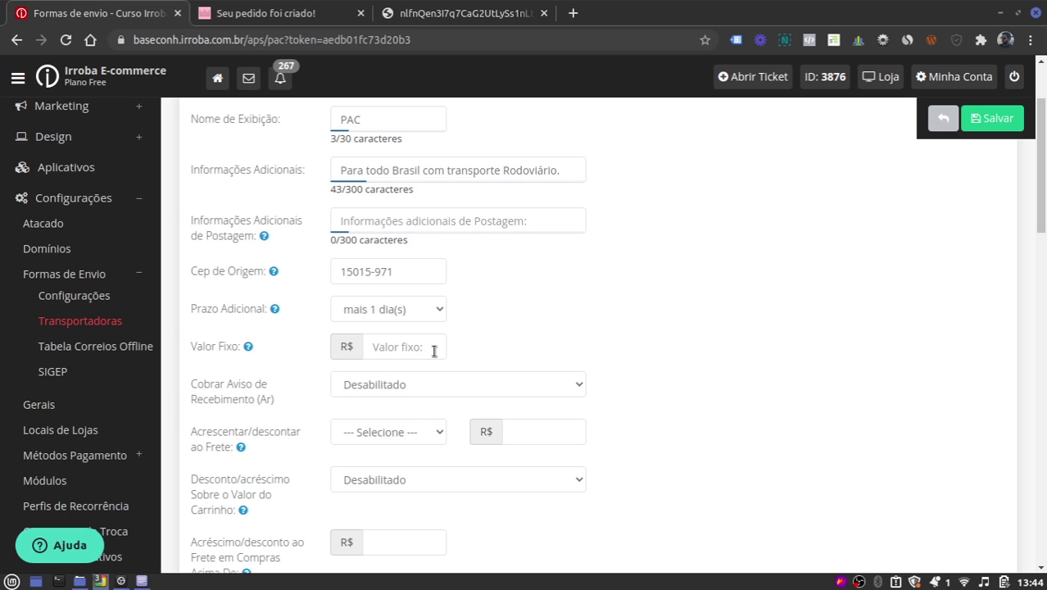
{"action": "scroll", "coordinate": [434, 351], "scroll_direction": "down", "scroll_amount": 3}
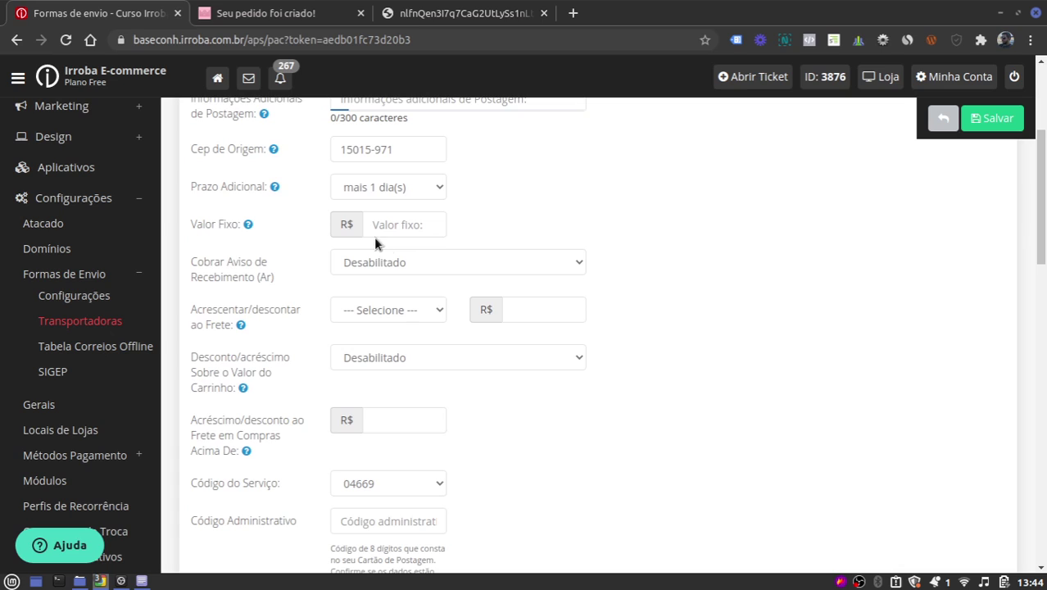
{"action": "left_click", "coordinate": [416, 263]}
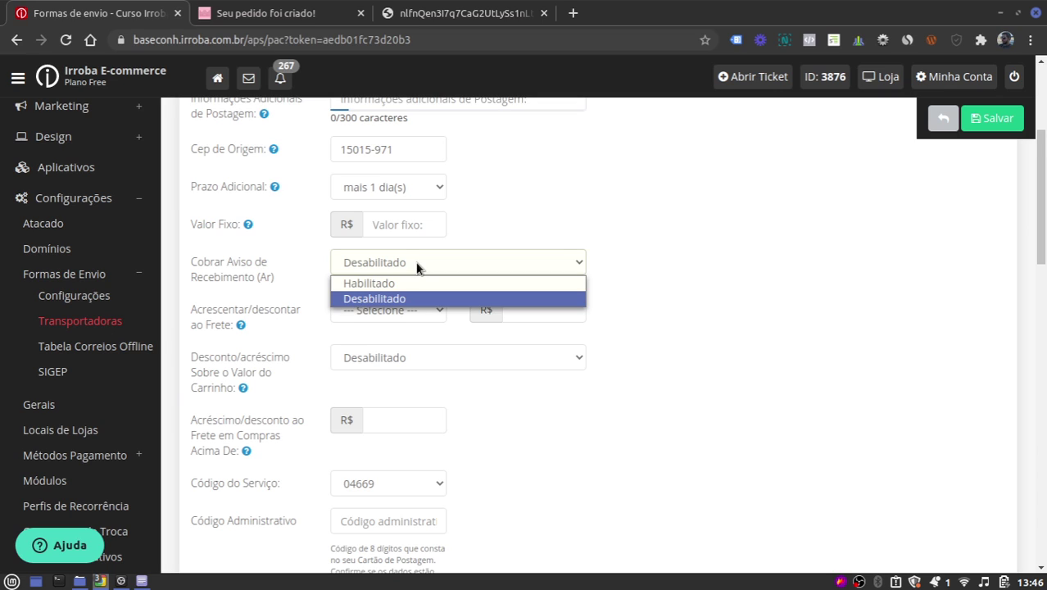
{"action": "left_click", "coordinate": [651, 350]}
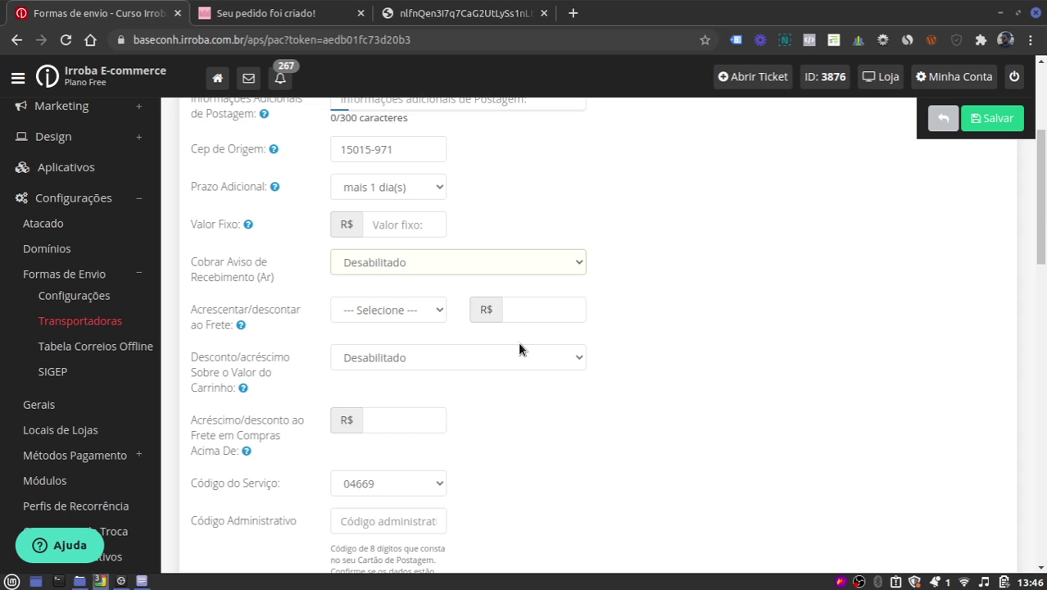
Set Acrescentar/descontar ao Frete to Descontar Porcentagem (%) with a value of 5.
{"action": "left_click", "coordinate": [407, 311]}
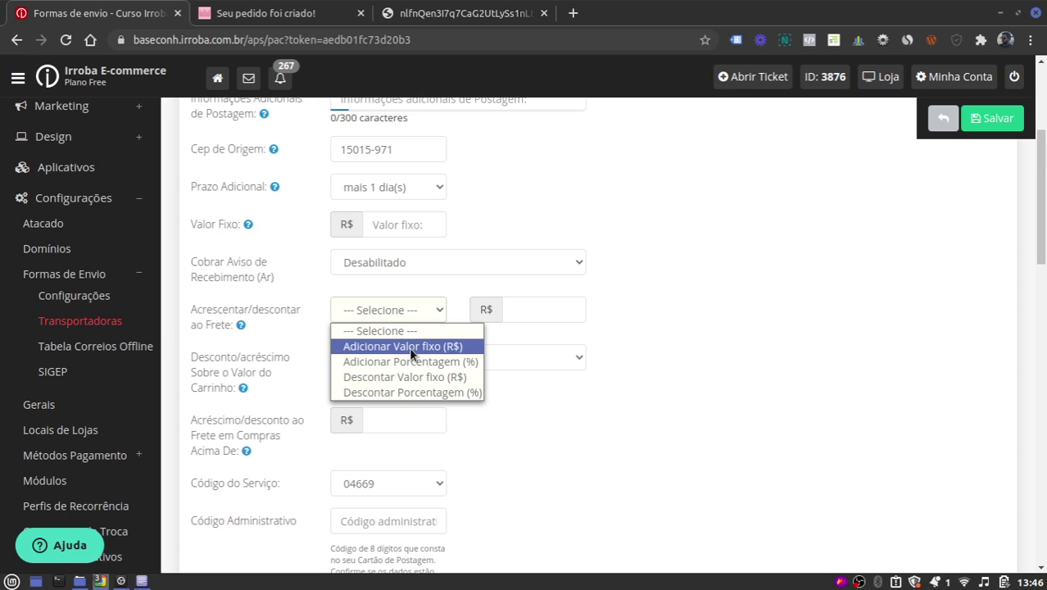
{"action": "left_click", "coordinate": [426, 392]}
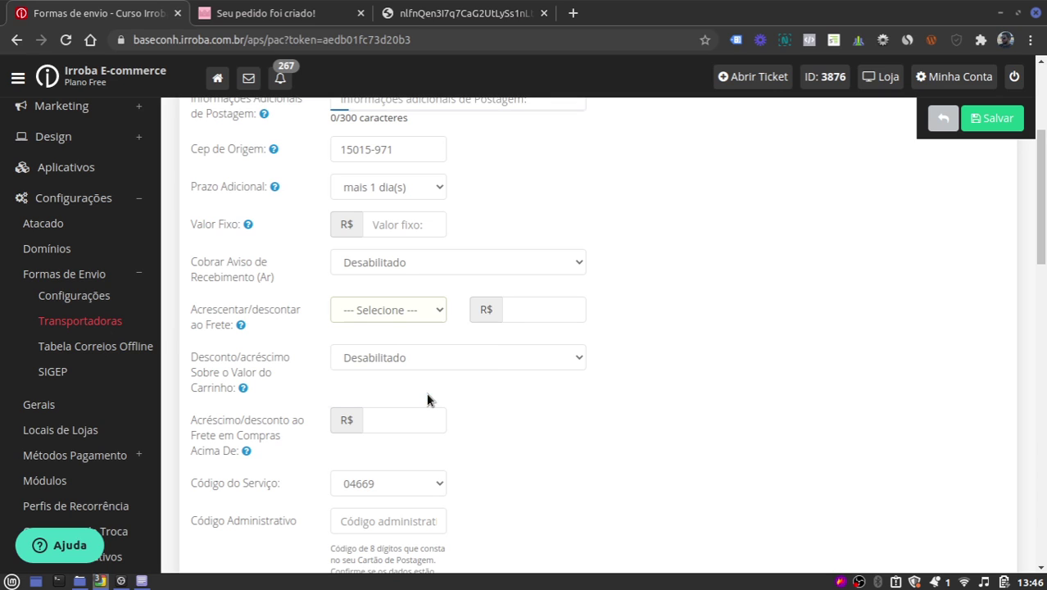
{"action": "left_click", "coordinate": [527, 303]}
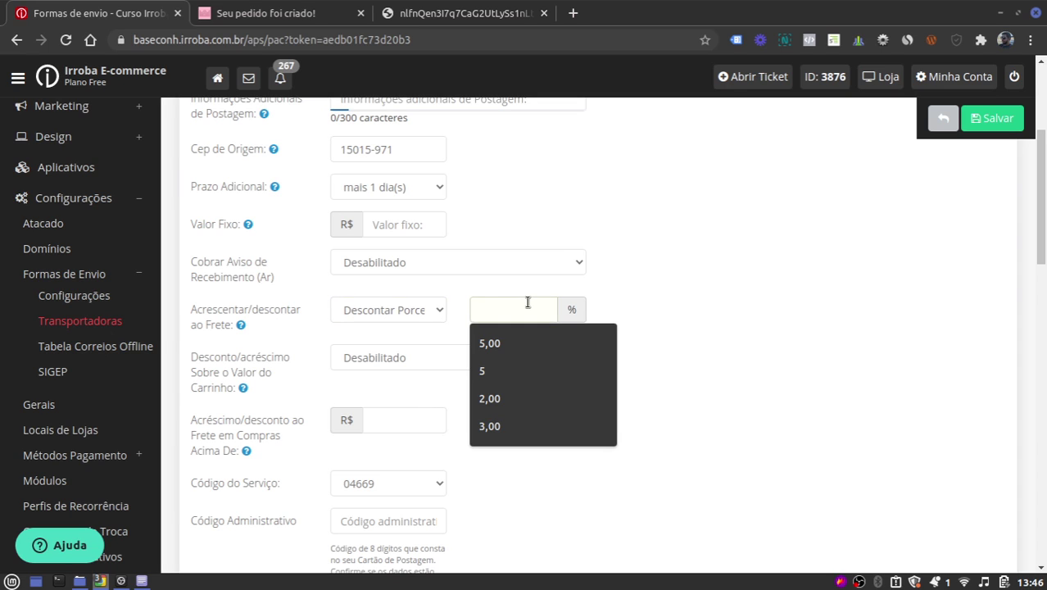
{"action": "type", "text": "5"}
{"action": "left_click", "coordinate": [704, 303]}
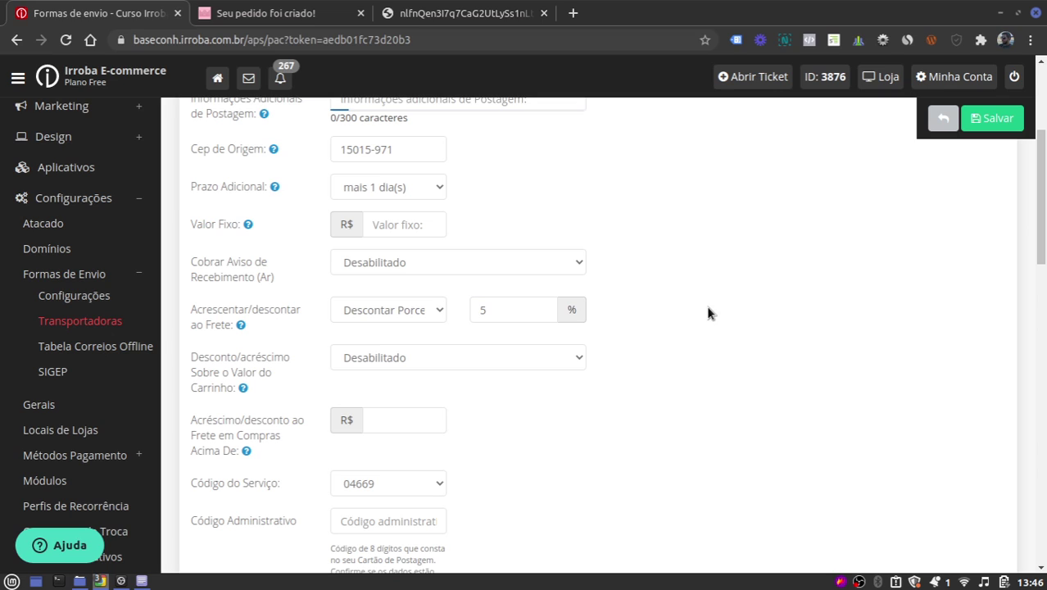
Try enabling Desconto/acréscimo Sobre o Valor do Carrinho and set it back to Desabilitado.
{"action": "left_click", "coordinate": [493, 364]}
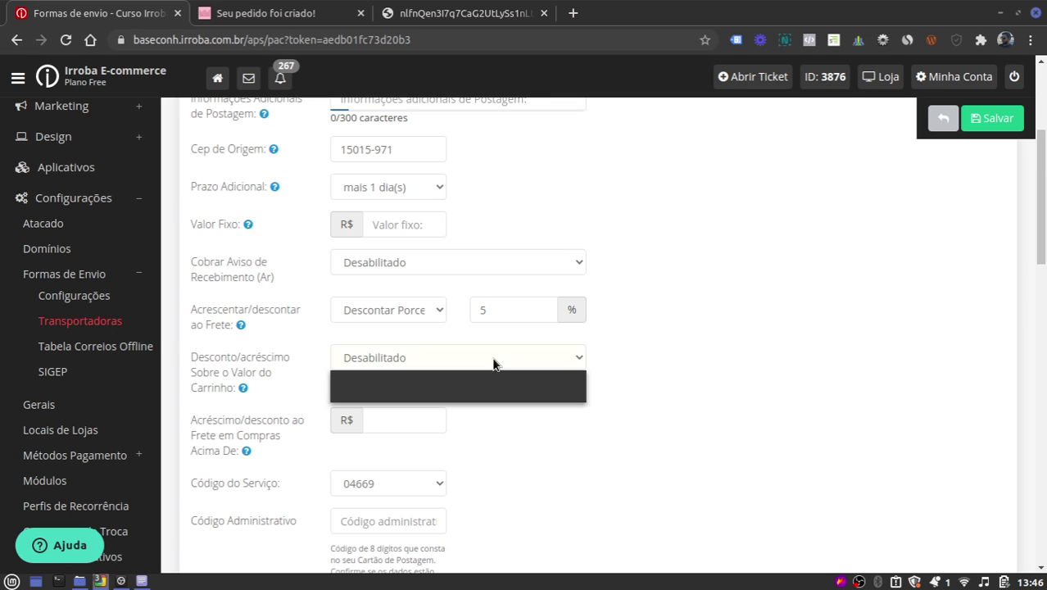
{"action": "left_click", "coordinate": [479, 376]}
{"action": "left_click", "coordinate": [405, 419]}
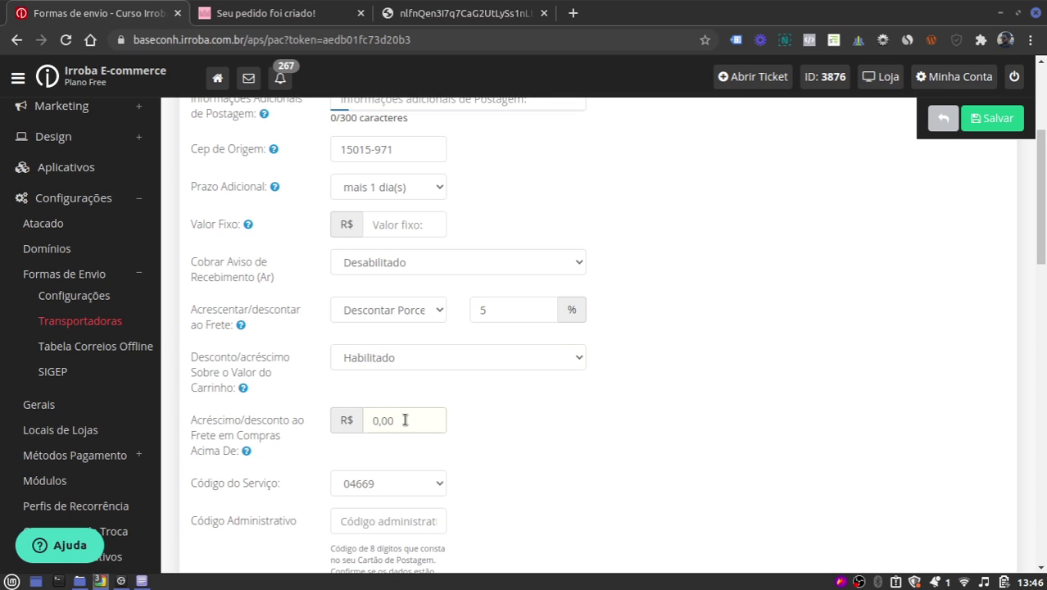
{"action": "left_click", "coordinate": [467, 360]}
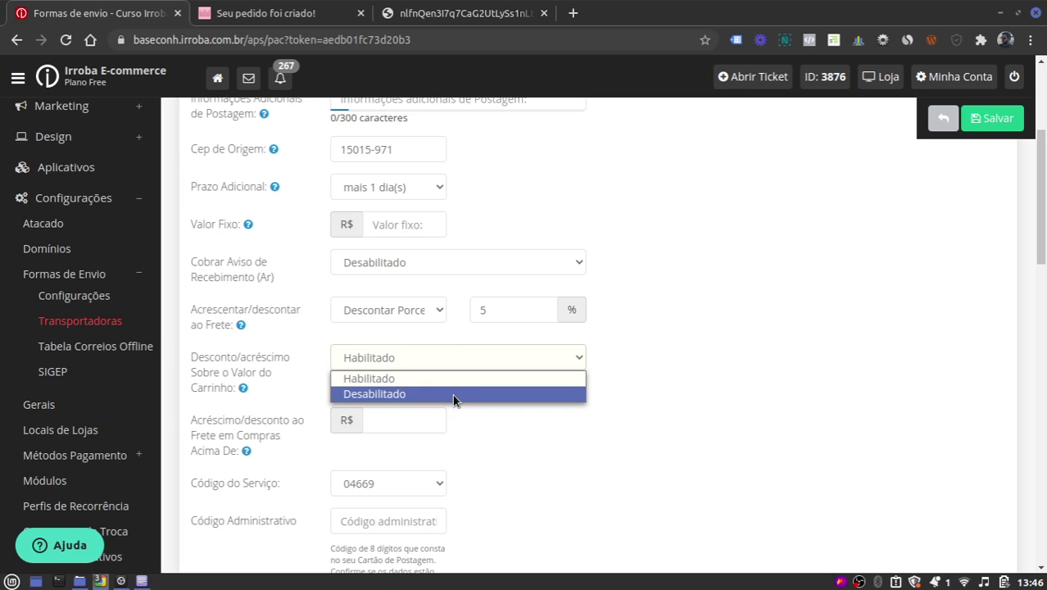
{"action": "left_click", "coordinate": [390, 434]}
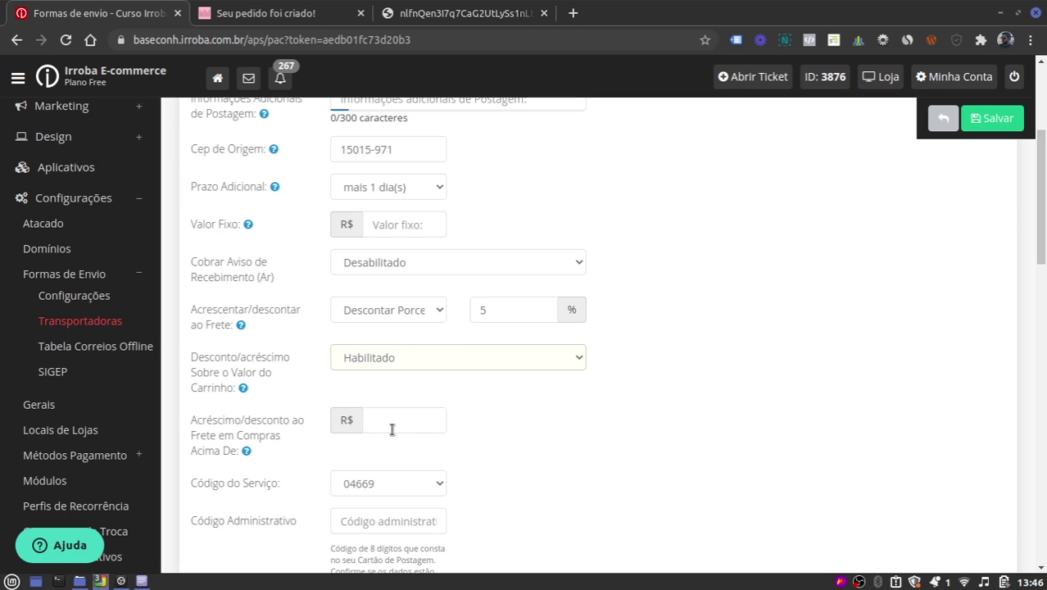
{"action": "left_click", "coordinate": [424, 354]}
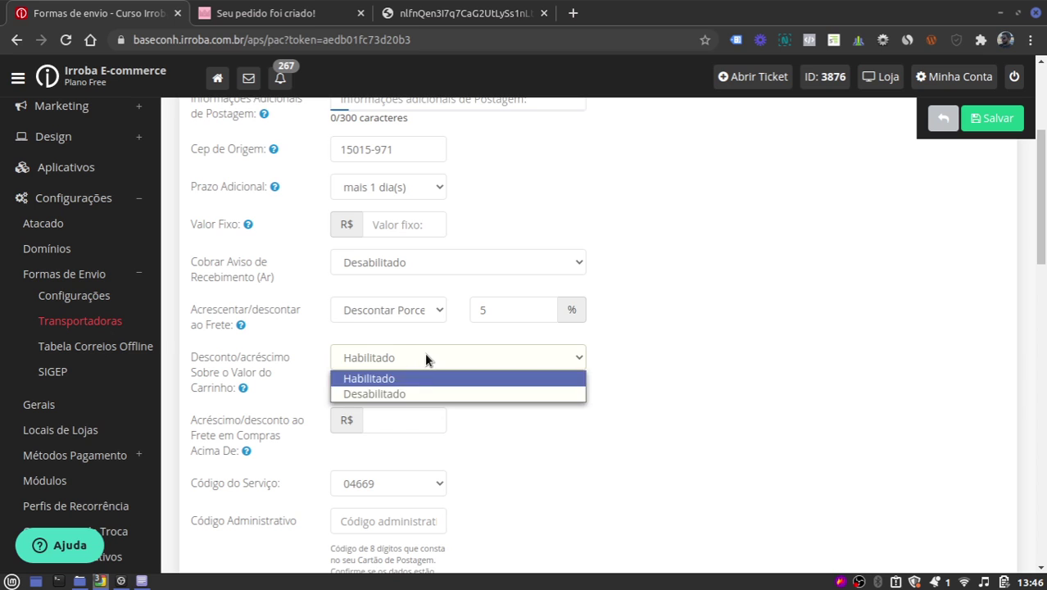
{"action": "left_click", "coordinate": [403, 392]}
Set the Código do Serviço to 04510 - PAC sem contrato and leave the administrative code empty.
{"action": "scroll", "coordinate": [624, 439], "scroll_direction": "down", "scroll_amount": 3}
{"action": "scroll", "coordinate": [634, 378], "scroll_direction": "down", "scroll_amount": 3}
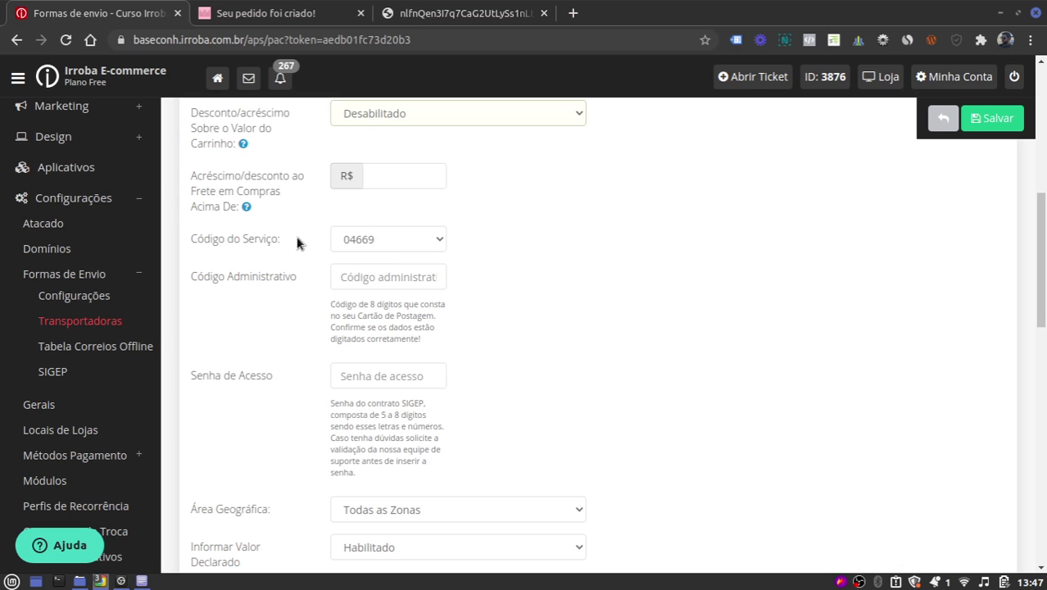
{"action": "left_click", "coordinate": [420, 244]}
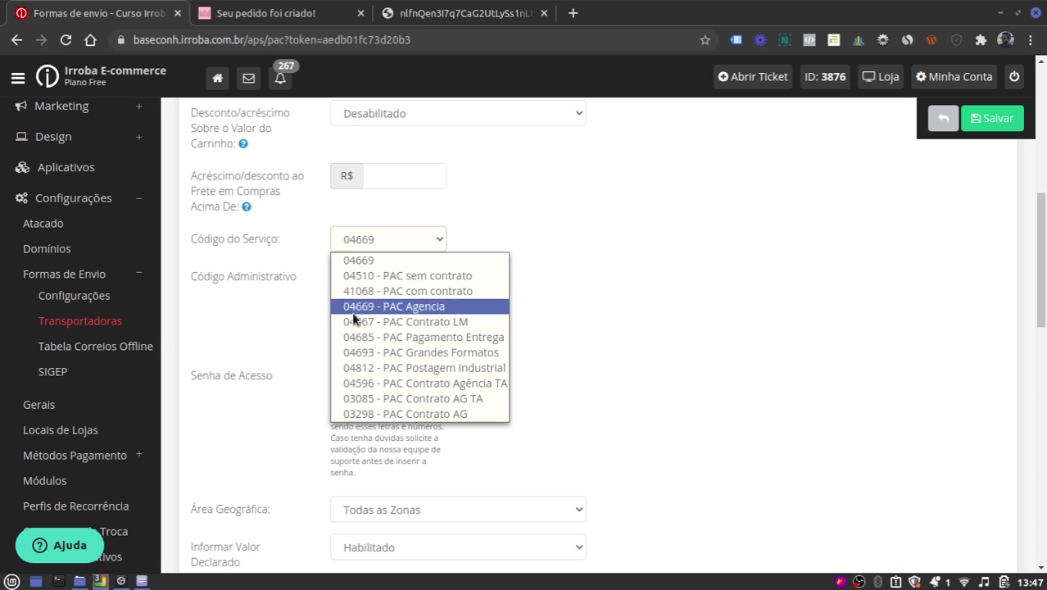
{"action": "left_click", "coordinate": [446, 279]}
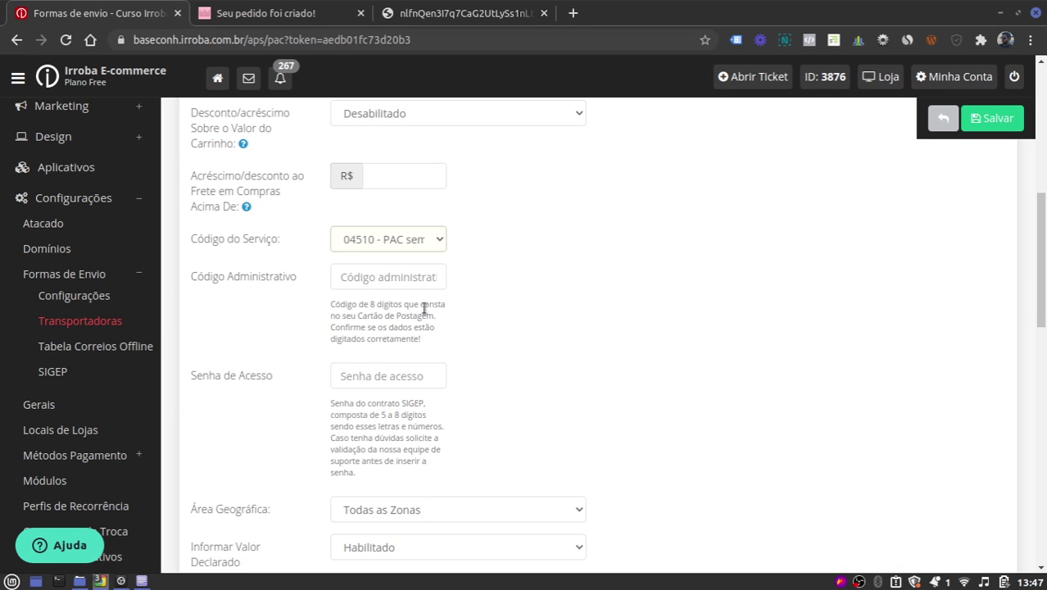
{"action": "left_click", "coordinate": [403, 276]}
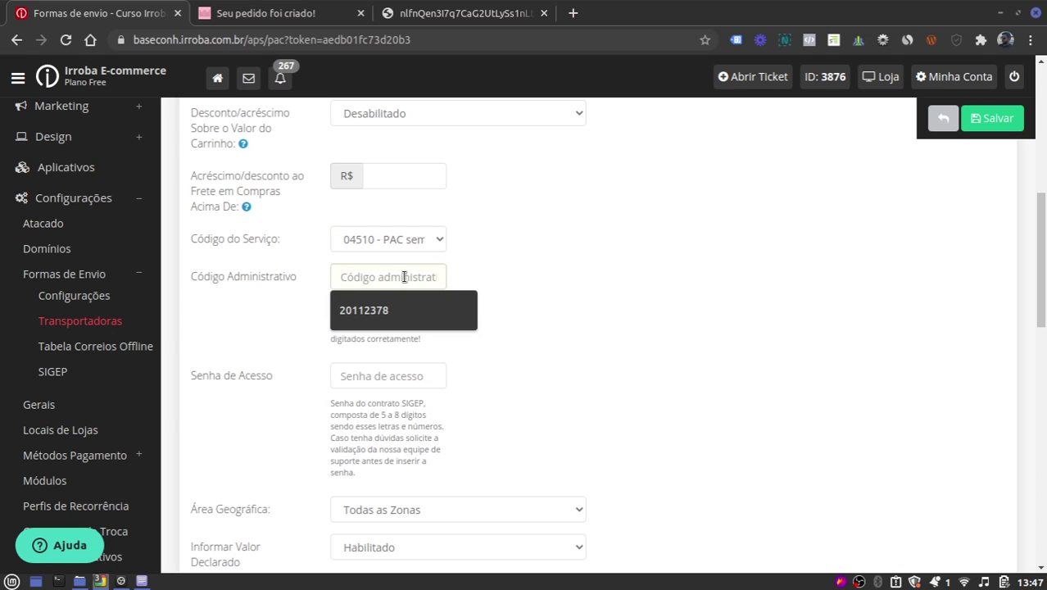
{"action": "left_click", "coordinate": [468, 268]}
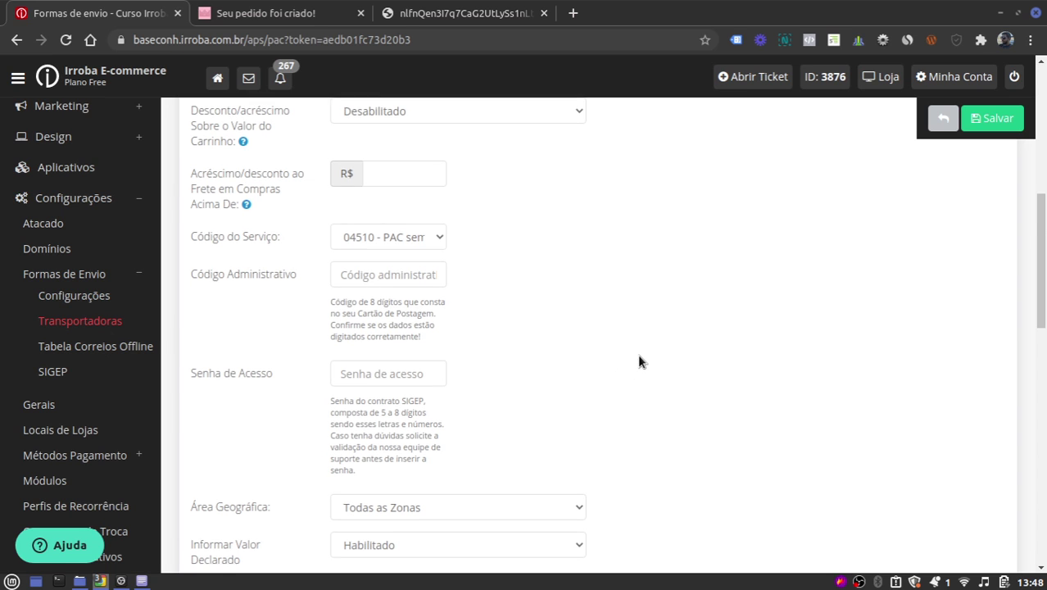
Review the Área Geográfica regions and the Valor Declarado Padrão options, choosing Valor do pedido for the latter.
{"action": "scroll", "coordinate": [637, 354], "scroll_direction": "down", "scroll_amount": 4}
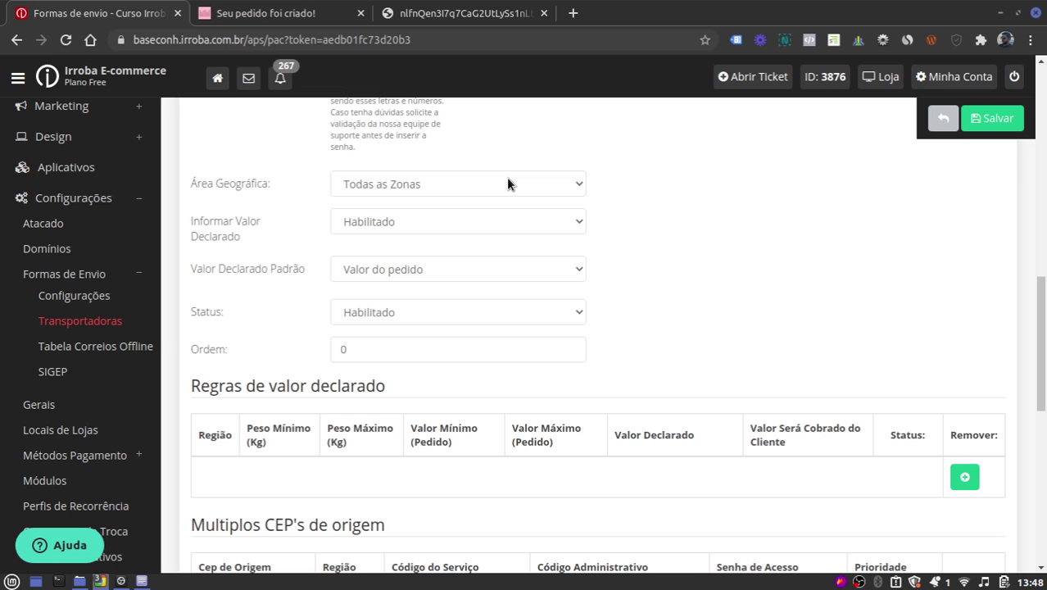
{"action": "left_click", "coordinate": [507, 180]}
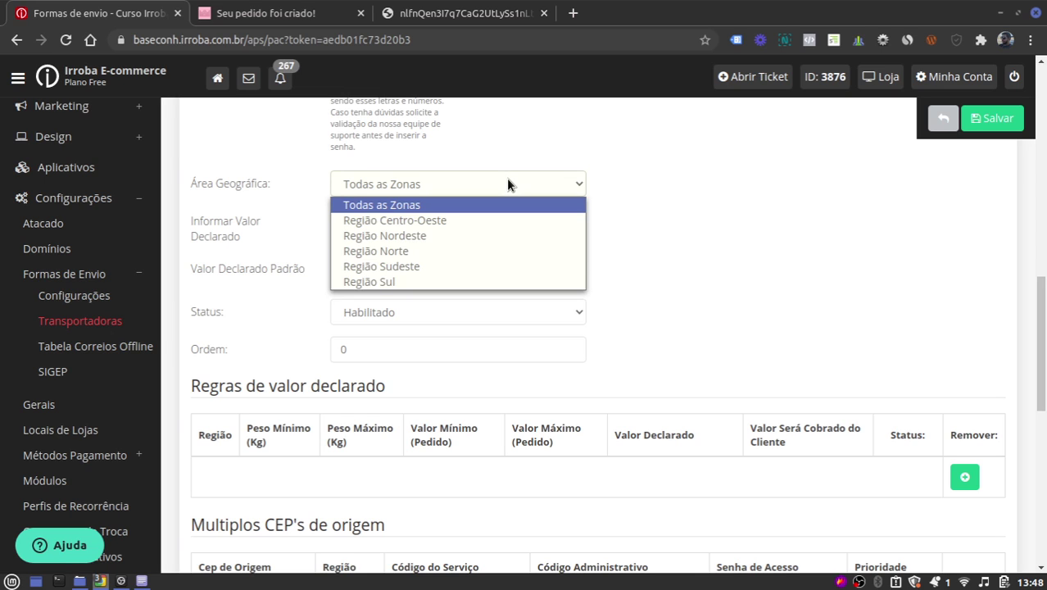
{"action": "left_click", "coordinate": [507, 181]}
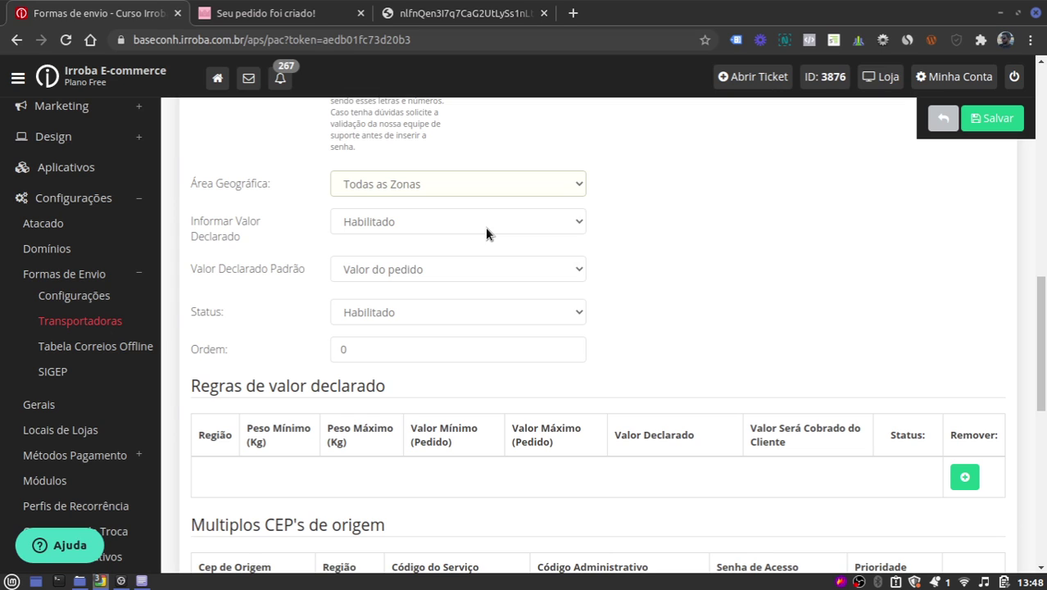
{"action": "left_click", "coordinate": [398, 277]}
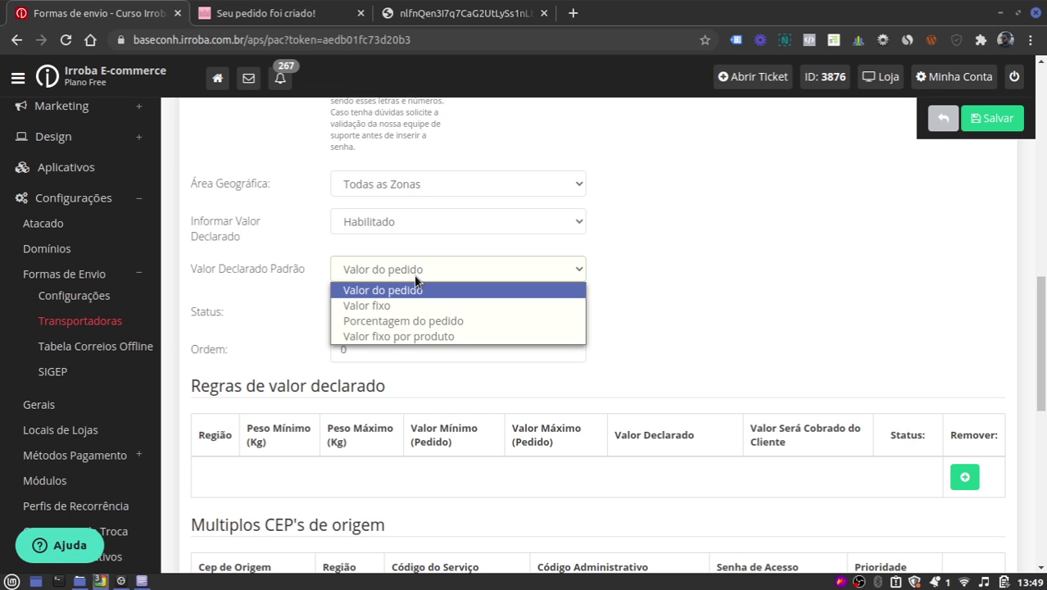
{"action": "left_click", "coordinate": [415, 286]}
Add a rule under Regras de valor declarado with a minimum weight of 0,001 kg and a maximum of 10 kg.
{"action": "scroll", "coordinate": [601, 301], "scroll_direction": "down", "scroll_amount": 1}
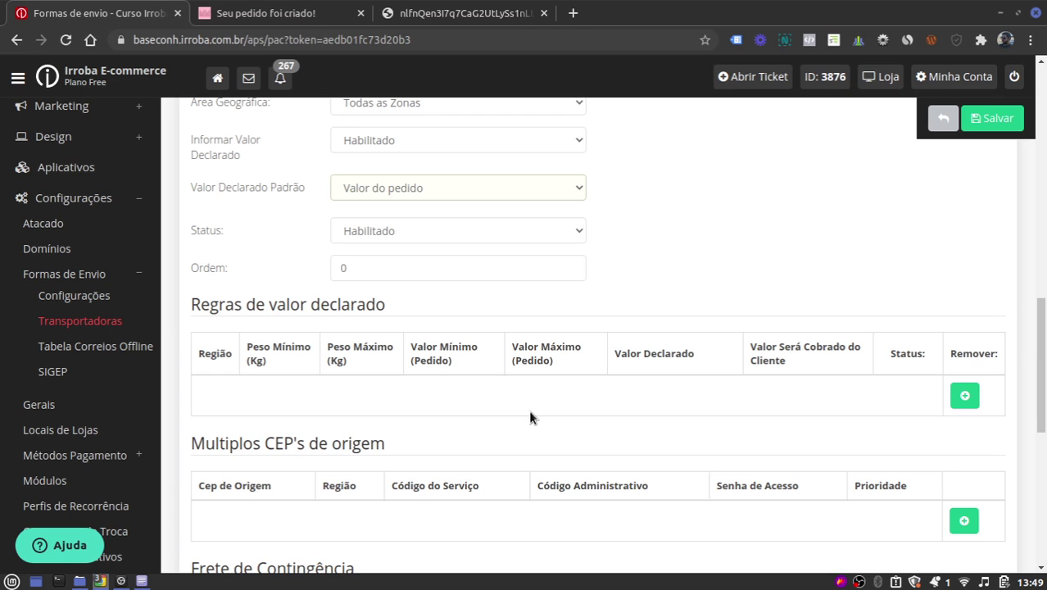
{"action": "left_click", "coordinate": [964, 395]}
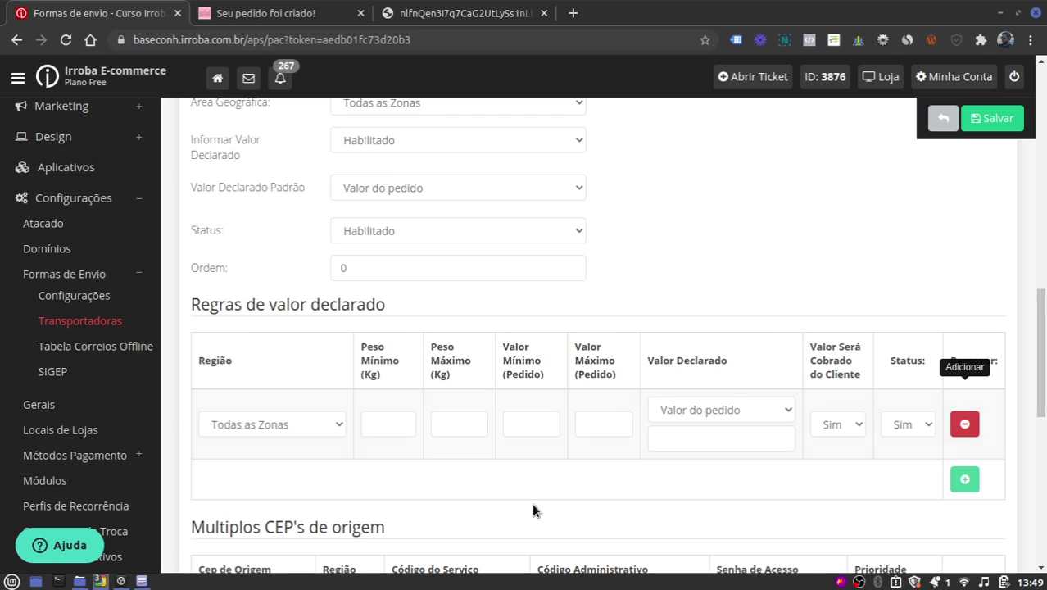
{"action": "left_click", "coordinate": [393, 426]}
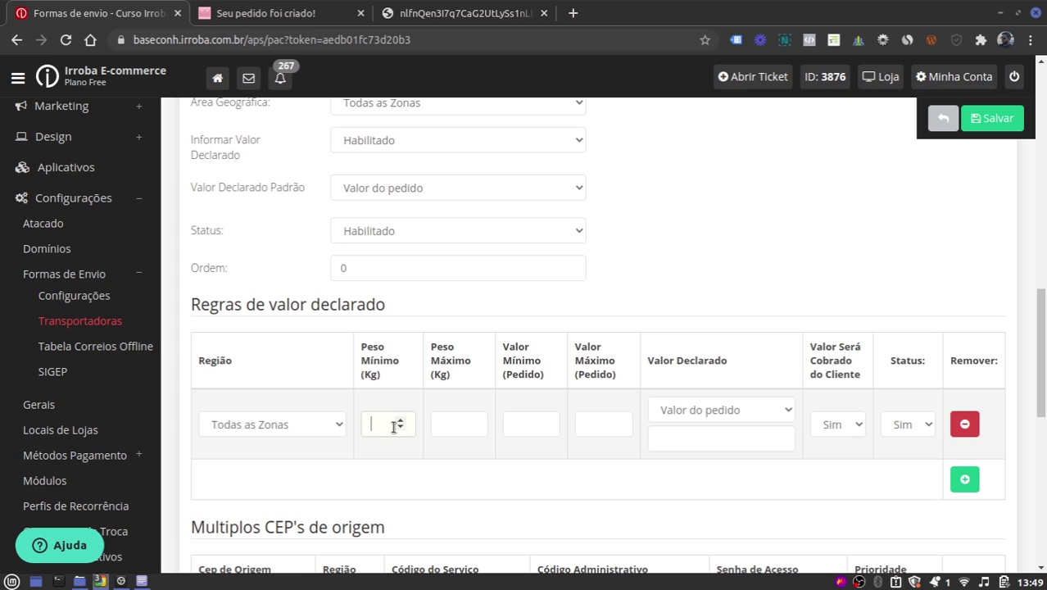
{"action": "type", "text": "0"}
{"action": "type", "text": ",00"}
{"action": "type", "text": "0"}
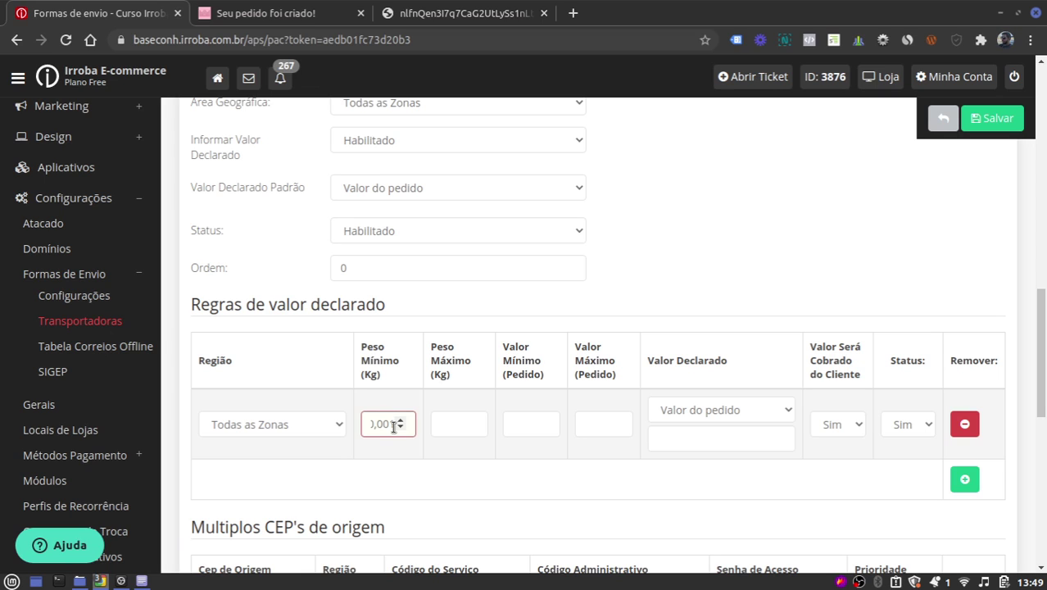
{"action": "left_click", "coordinate": [457, 425]}
{"action": "type", "text": "1"}
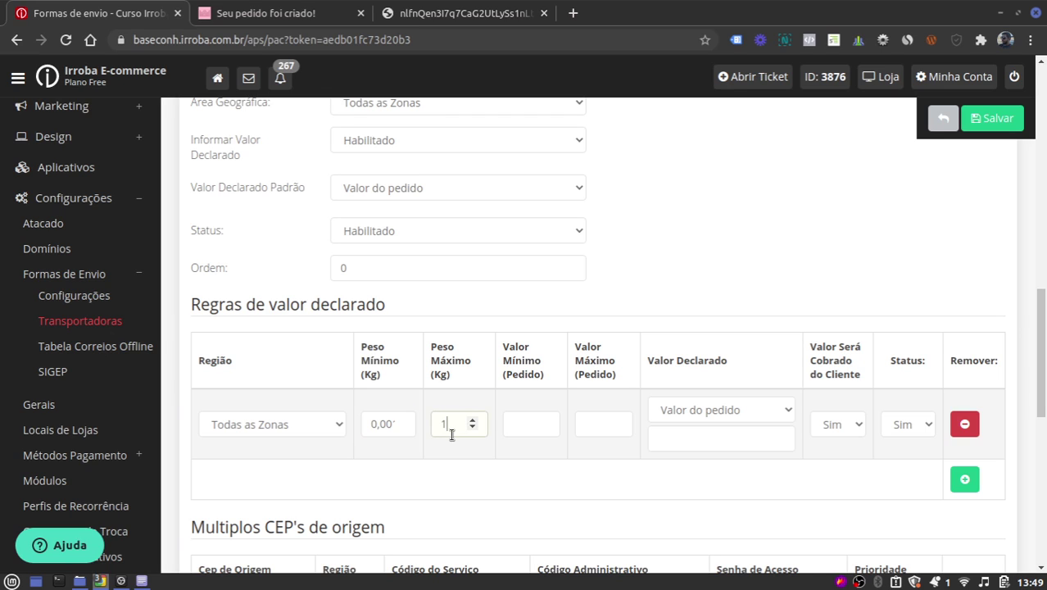
{"action": "type", "text": "0"}
Set the declared-value rule's order value range from a minimum of 0,01 to a maximum of 20,00.
{"action": "left_click", "coordinate": [525, 425]}
{"action": "type", "text": "1"}
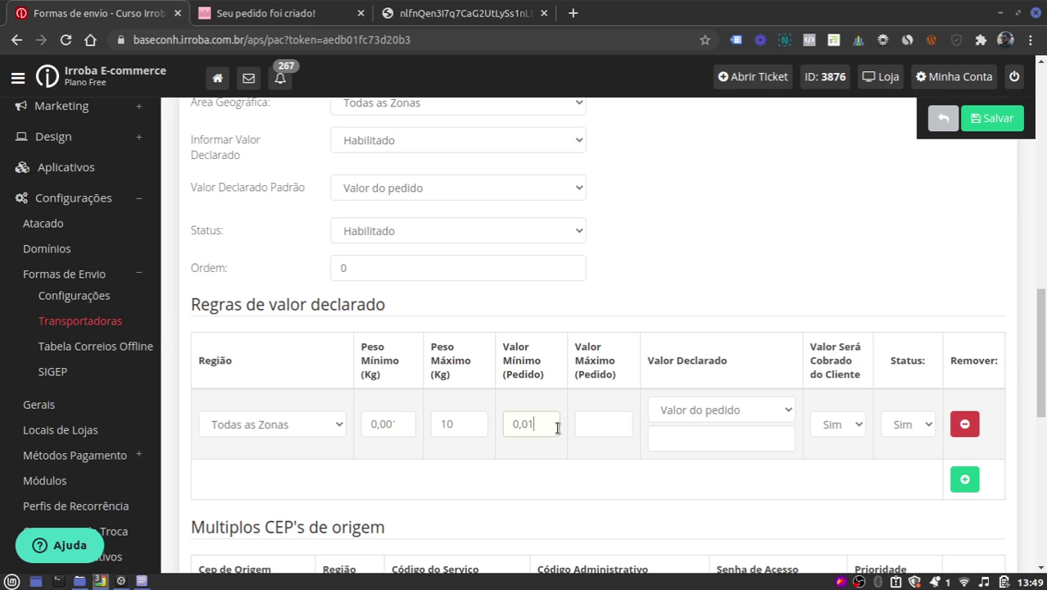
{"action": "left_click", "coordinate": [619, 419]}
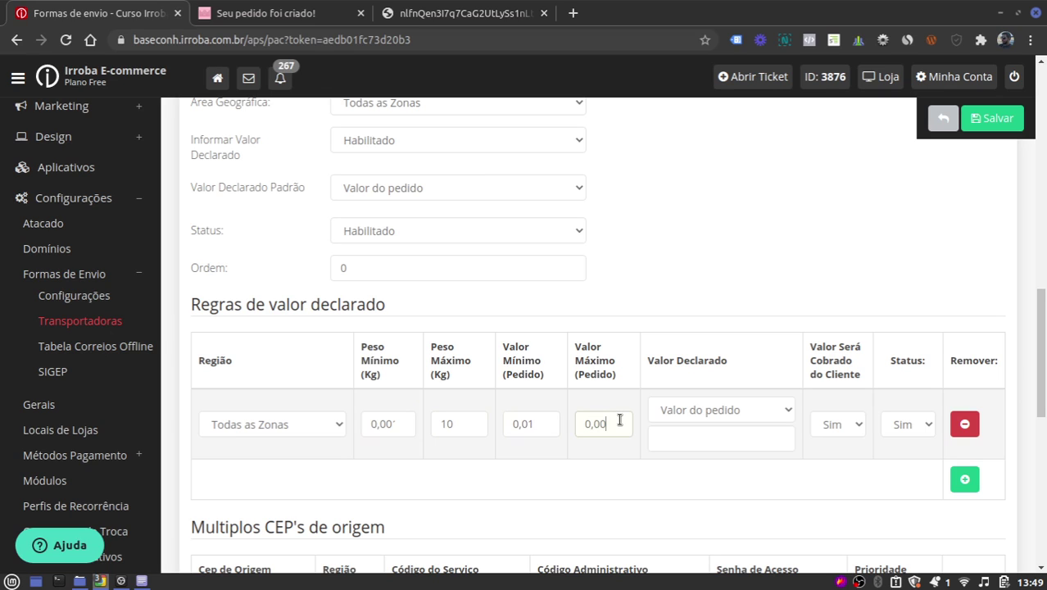
{"action": "type", "text": "2000"}
Set the rule's Valor Declarado to Valor fixo of 21,00 and Valor Será Cobrado do Cliente to Não.
{"action": "left_click", "coordinate": [709, 411]}
{"action": "left_click", "coordinate": [717, 448]}
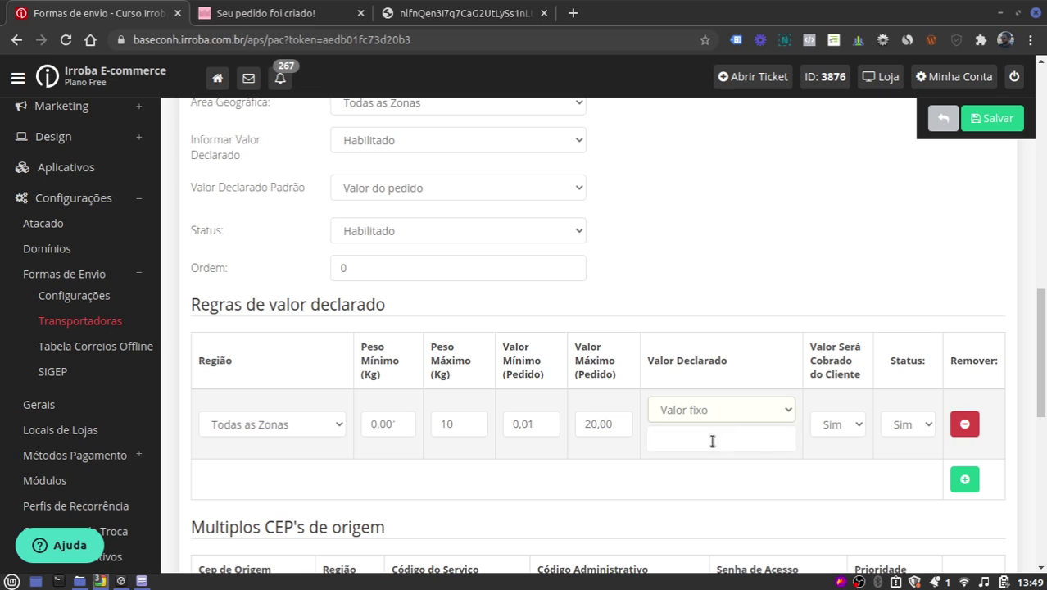
{"action": "left_click", "coordinate": [712, 439]}
{"action": "type", "text": "21,00"}
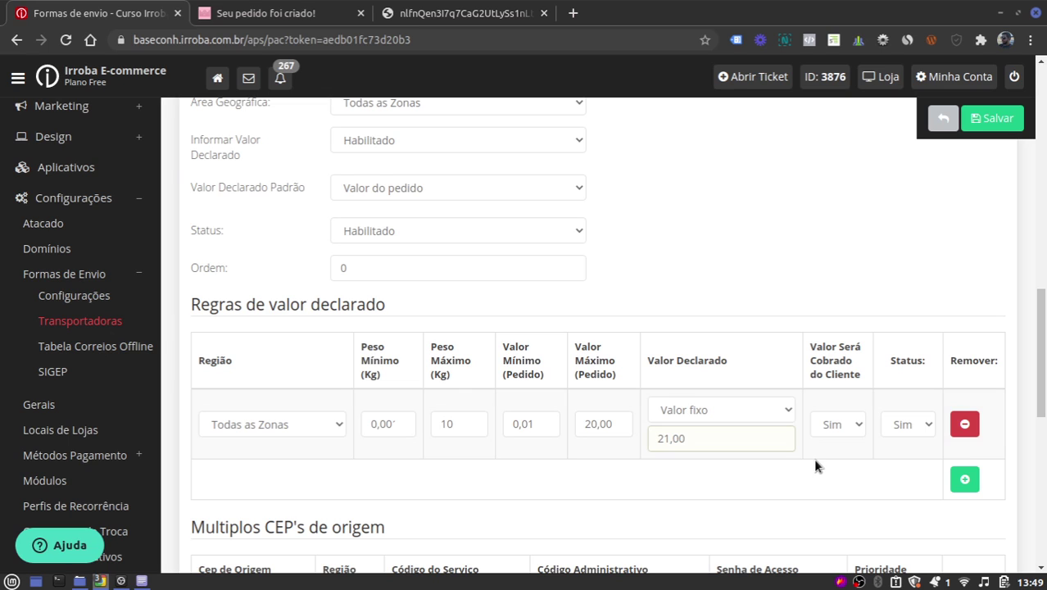
{"action": "left_click", "coordinate": [835, 426]}
{"action": "left_click", "coordinate": [840, 461]}
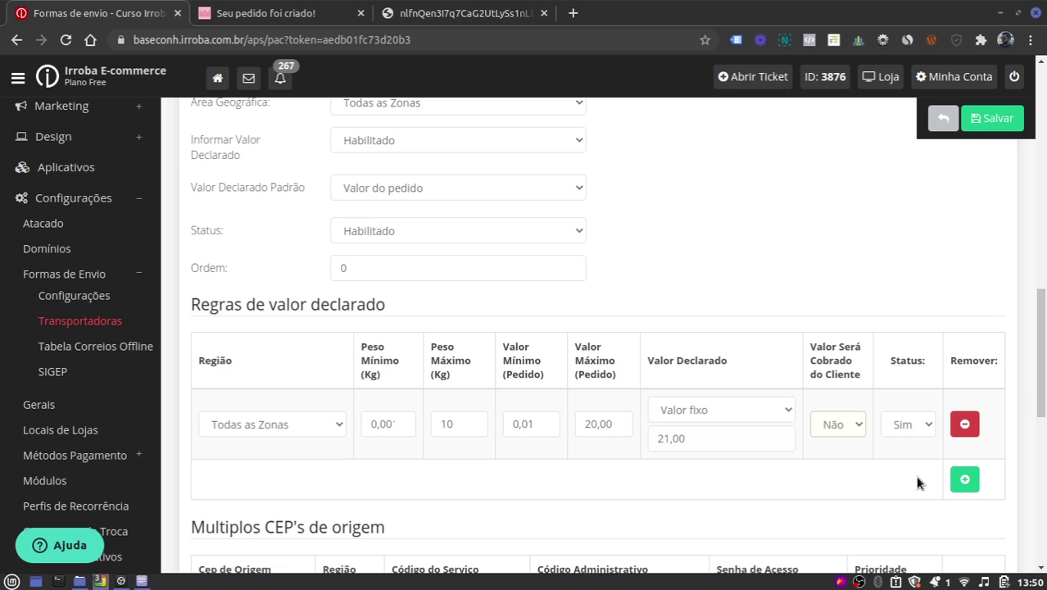
Add a row under Multiplos CEP's de origem with 14415-000 as the Cep de Origem.
{"action": "scroll", "coordinate": [844, 409], "scroll_direction": "down", "scroll_amount": 3}
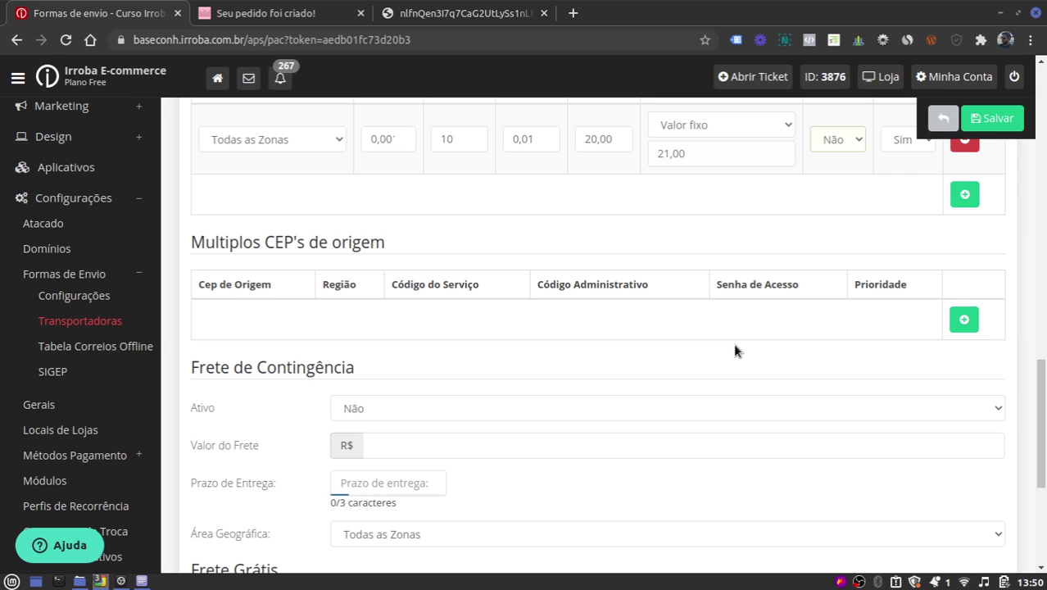
{"action": "left_click", "coordinate": [963, 318]}
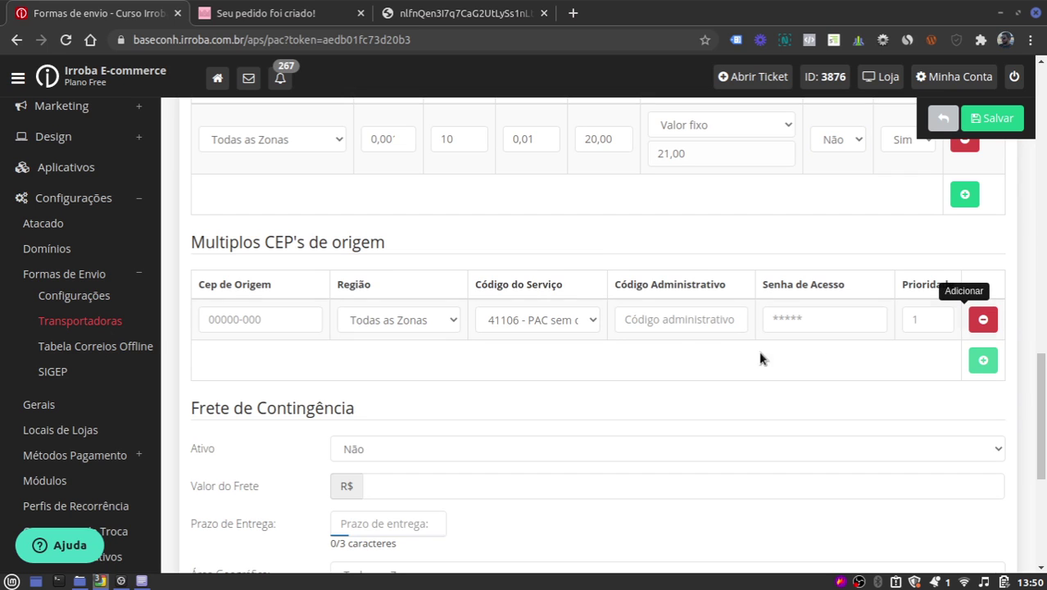
{"action": "left_click", "coordinate": [273, 322]}
{"action": "type", "text": "1445"}
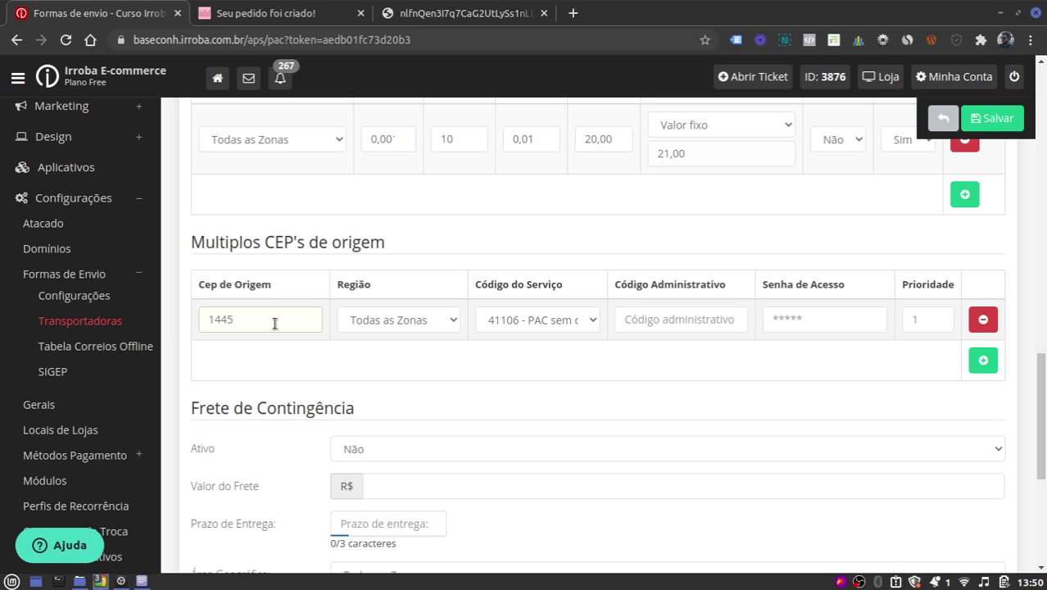
{"action": "key", "text": "BackSpace"}
{"action": "type", "text": "15-000"}
Review the origin row's region and service code options, keeping Todas as Zonas and 41106 - PAC sem contrato, with its credentials empty.
{"action": "left_click", "coordinate": [434, 320]}
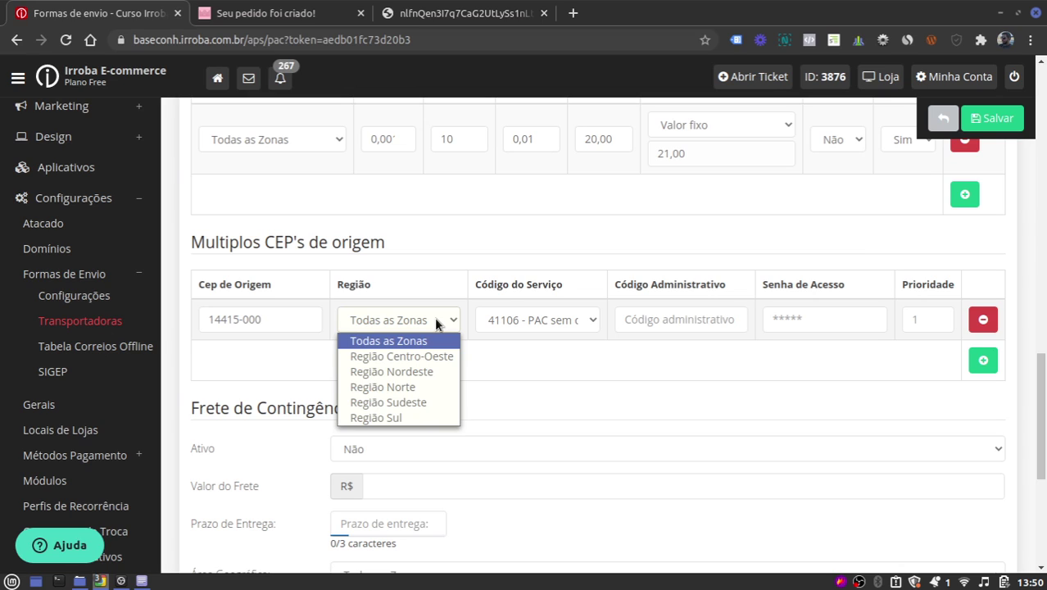
{"action": "left_click", "coordinate": [434, 319]}
{"action": "left_click", "coordinate": [553, 319]}
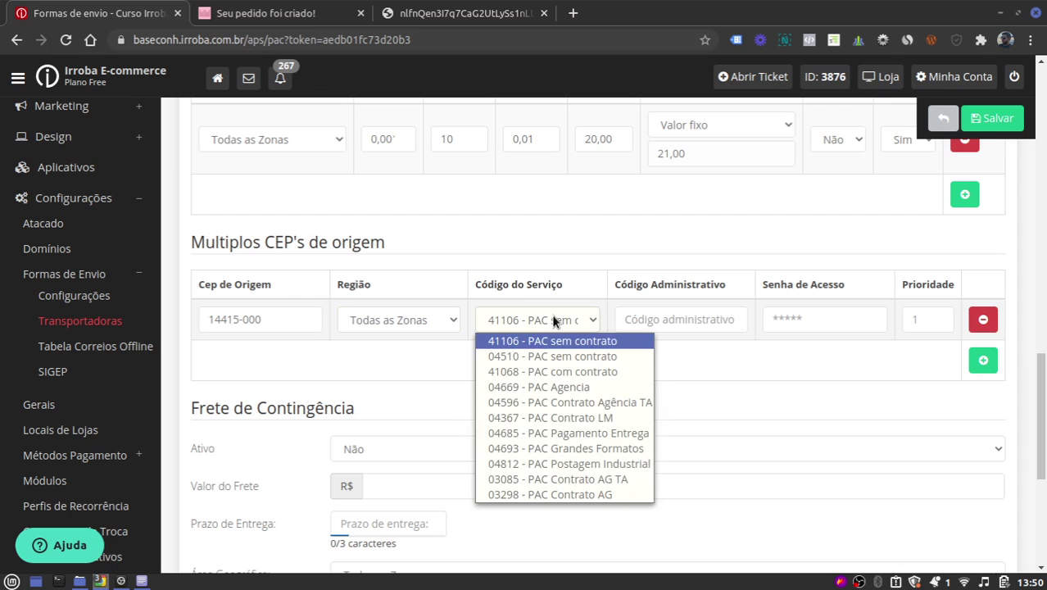
{"action": "left_click", "coordinate": [552, 319]}
{"action": "left_click", "coordinate": [676, 311]}
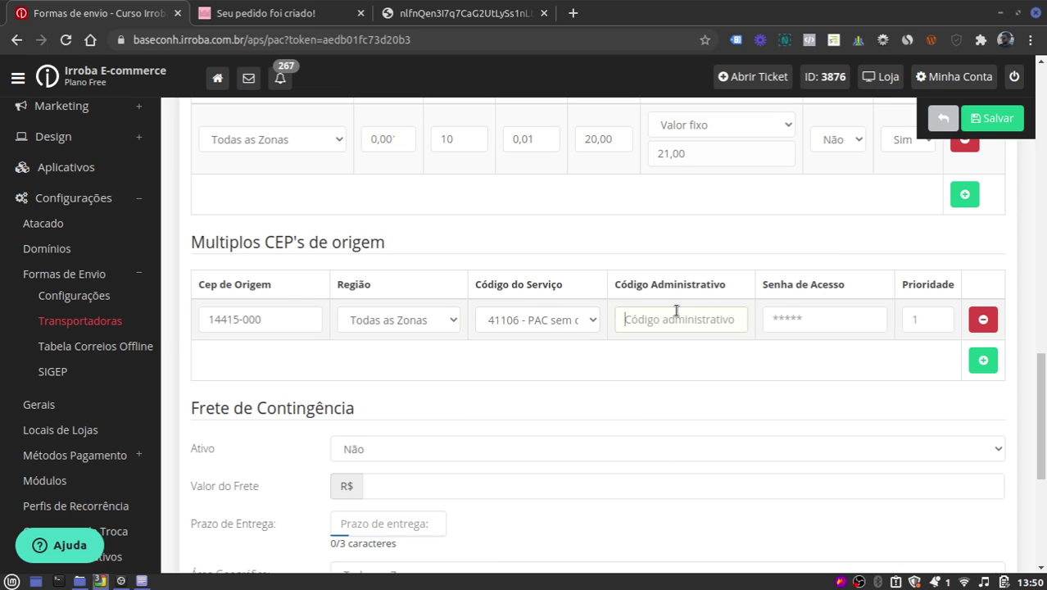
{"action": "left_click", "coordinate": [815, 327]}
{"action": "left_click", "coordinate": [822, 362]}
Activate Frete de Contingência with a Valor do Frete of R$ 25,00 and a Prazo de Entrega of 12.
{"action": "scroll", "coordinate": [822, 362], "scroll_direction": "down", "scroll_amount": 3}
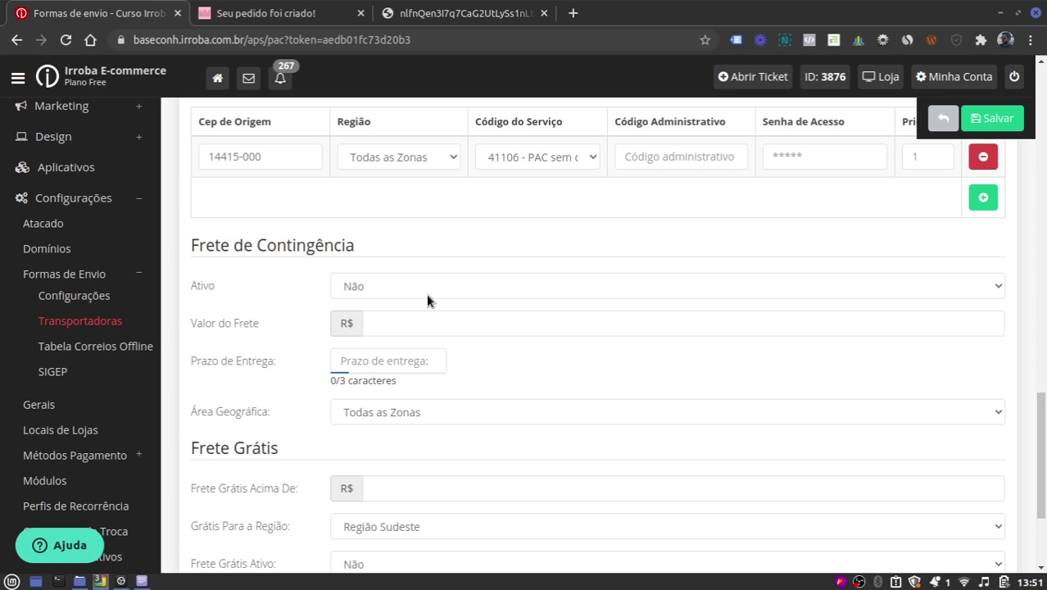
{"action": "left_click", "coordinate": [408, 283]}
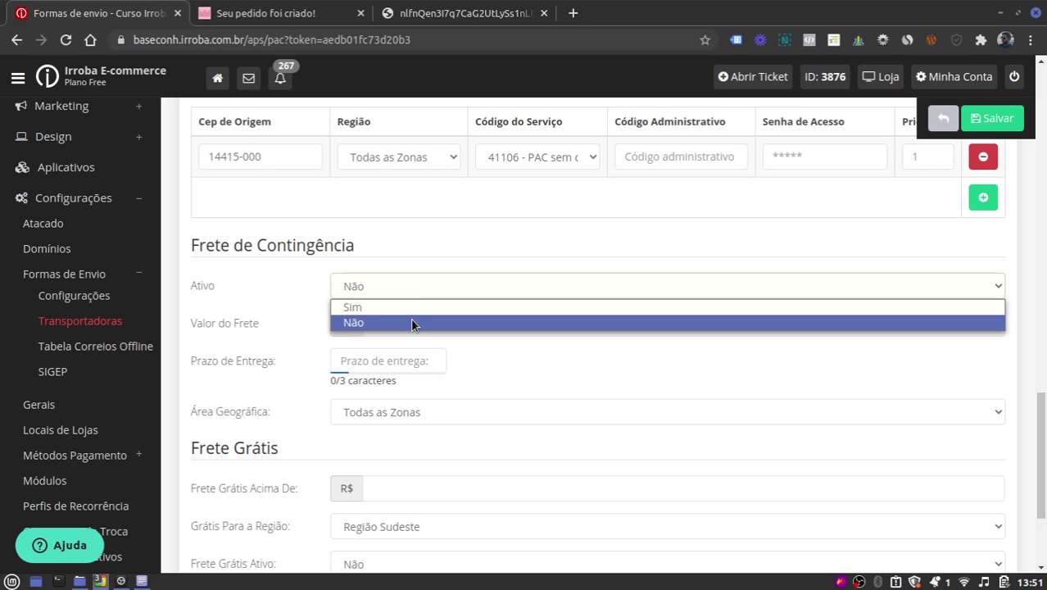
{"action": "left_click", "coordinate": [411, 306]}
{"action": "left_click", "coordinate": [420, 323]}
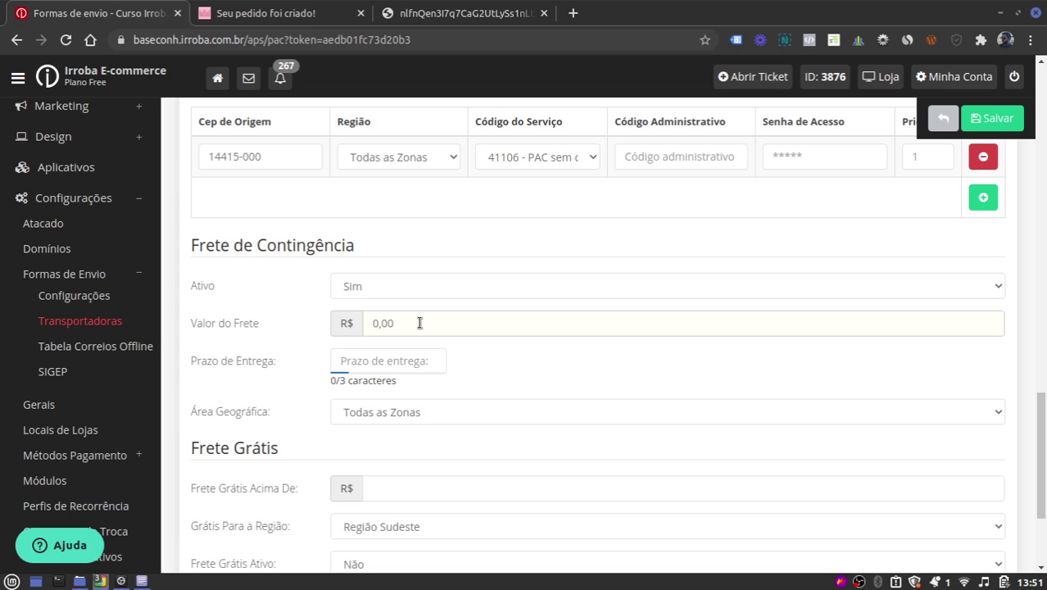
{"action": "type", "text": "2500"}
{"action": "left_click", "coordinate": [418, 369]}
{"action": "type", "text": "12"}
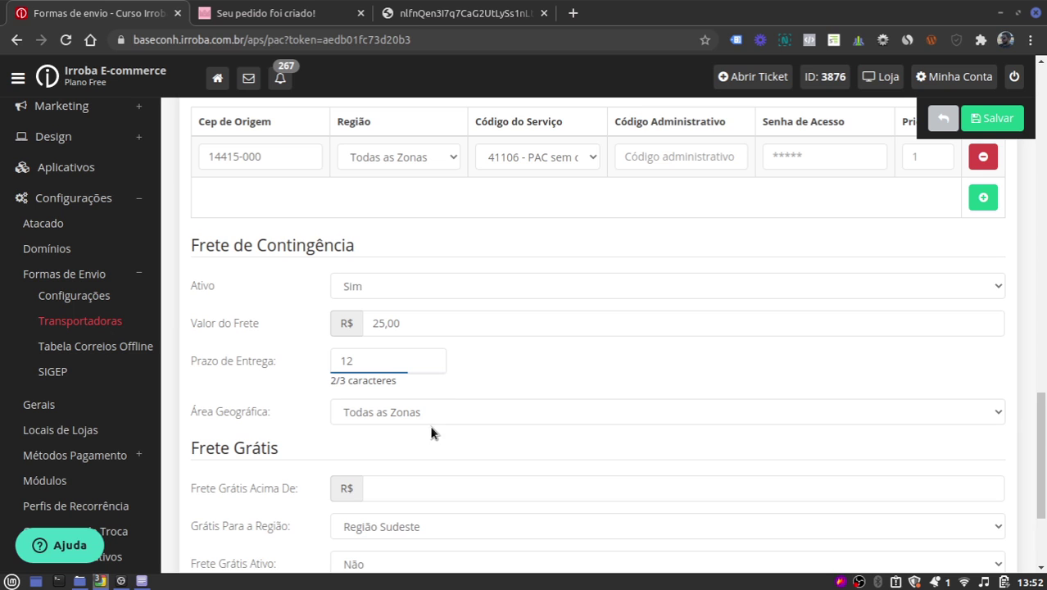
Set Frete Grátis Acima De to R$ 199,90.
{"action": "scroll", "coordinate": [430, 430], "scroll_direction": "down", "scroll_amount": 2}
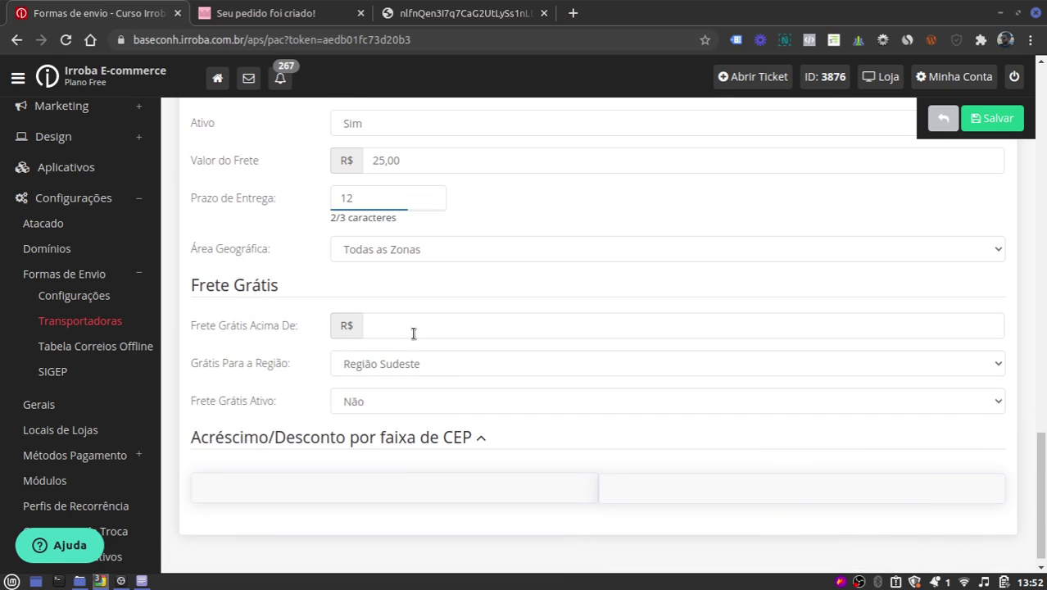
{"action": "left_click", "coordinate": [414, 333]}
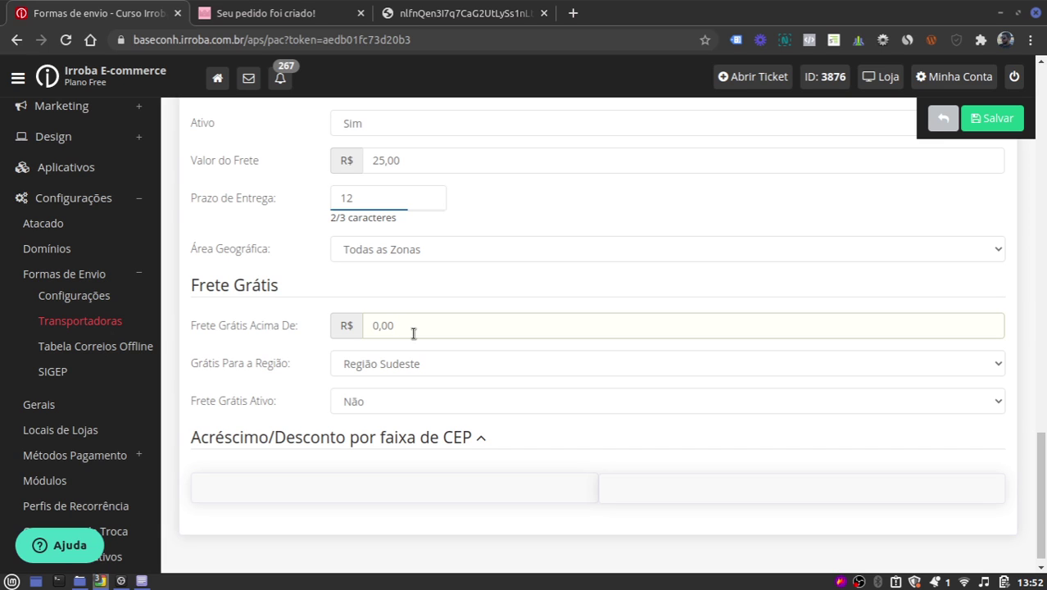
{"action": "type", "text": "1.999,9"}
{"action": "type", "text": "0"}
{"action": "key", "text": "BackSpace"}
{"action": "key", "text": "BackSpace"}
{"action": "type", "text": "0"}
Set Frete Grátis Ativo to Sim and choose Região Sudeste as the free-shipping region.
{"action": "left_click", "coordinate": [409, 401]}
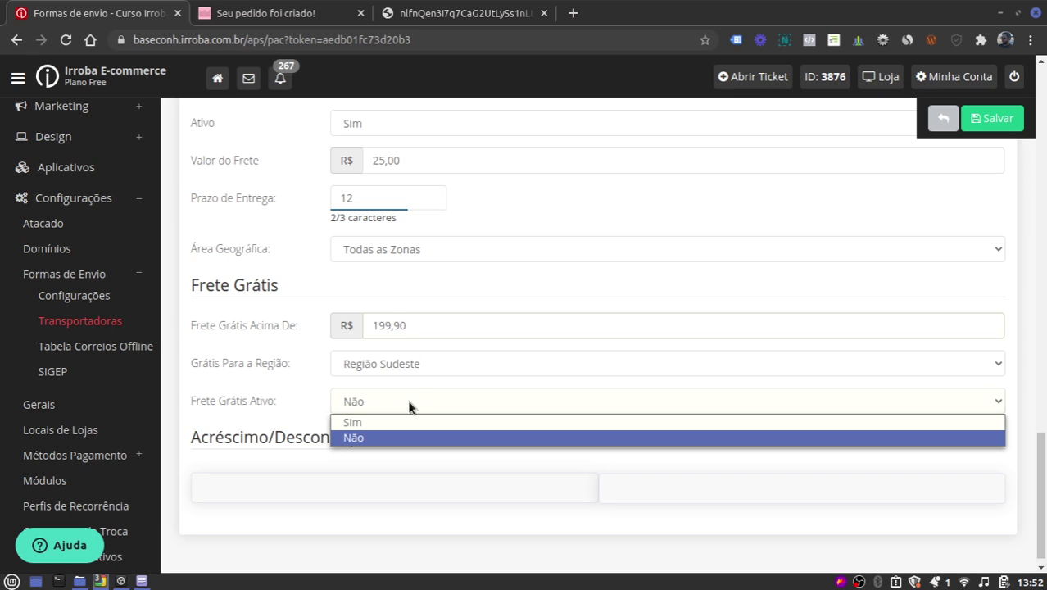
{"action": "left_click", "coordinate": [372, 423]}
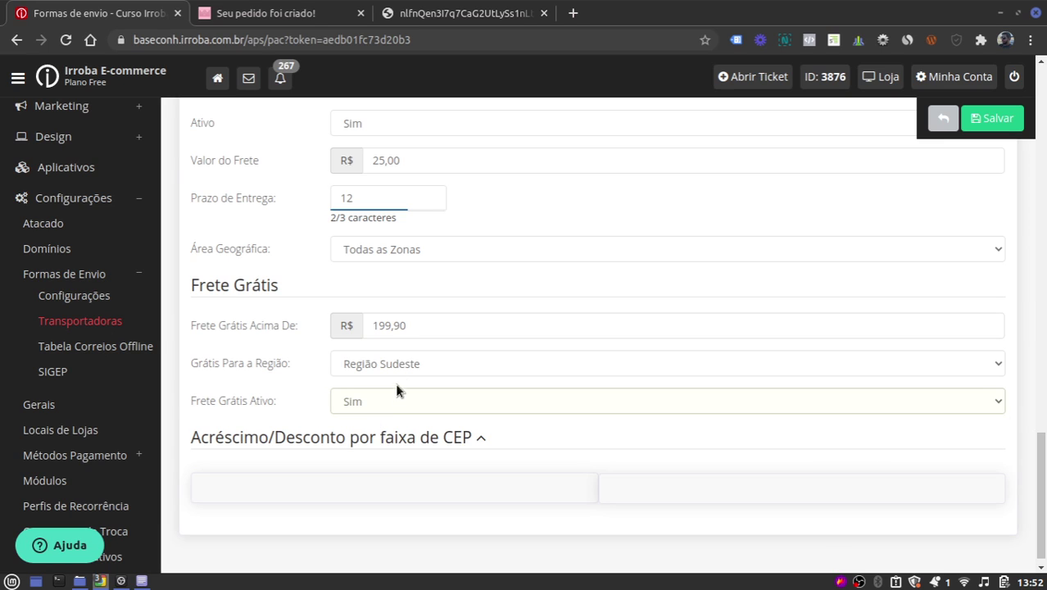
{"action": "left_click", "coordinate": [407, 363]}
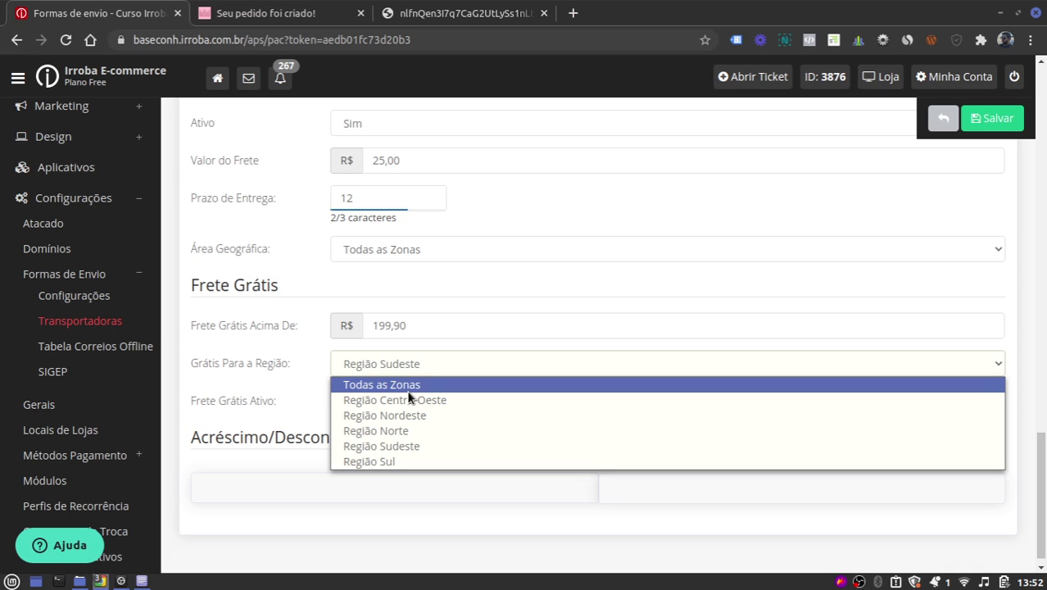
{"action": "left_click", "coordinate": [419, 445]}
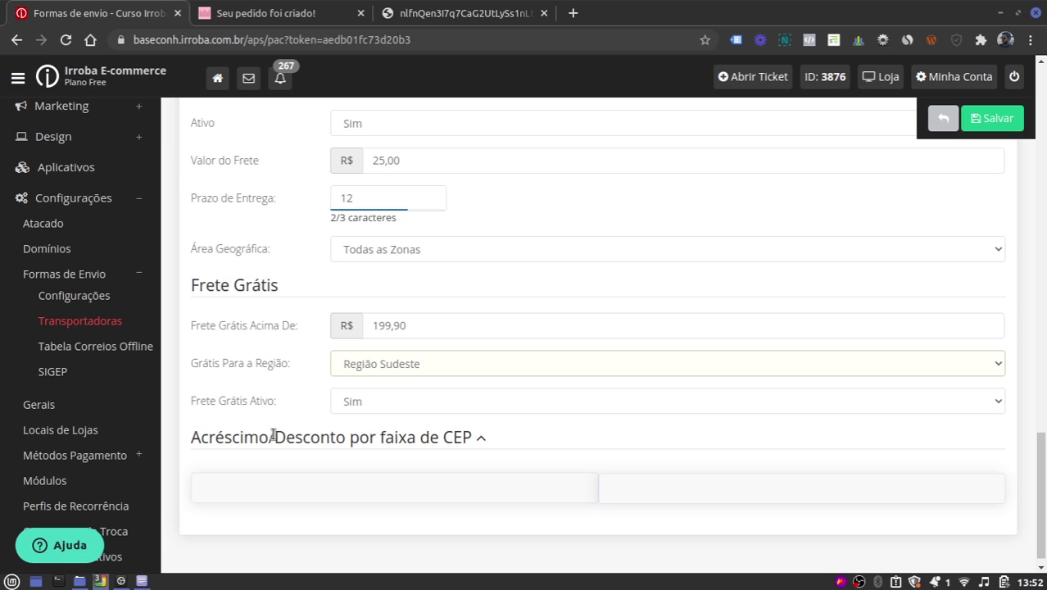
Expand Acréscimo/Desconto por faixa de CEP and add a range row for the region SP.
{"action": "left_click", "coordinate": [501, 441]}
{"action": "scroll", "coordinate": [549, 427], "scroll_direction": "down", "scroll_amount": 3}
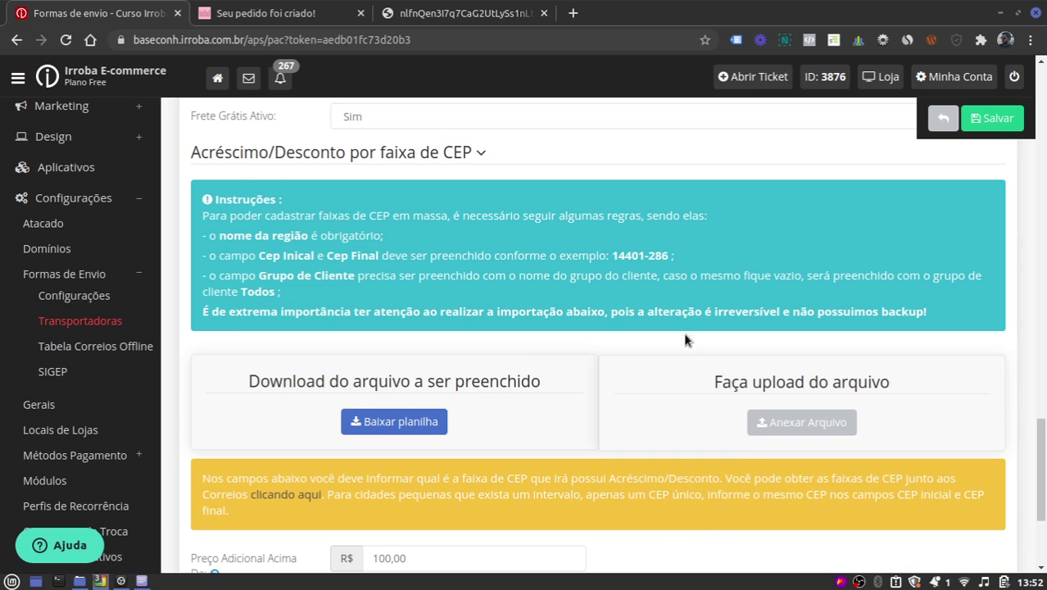
{"action": "scroll", "coordinate": [665, 327], "scroll_direction": "down", "scroll_amount": 3}
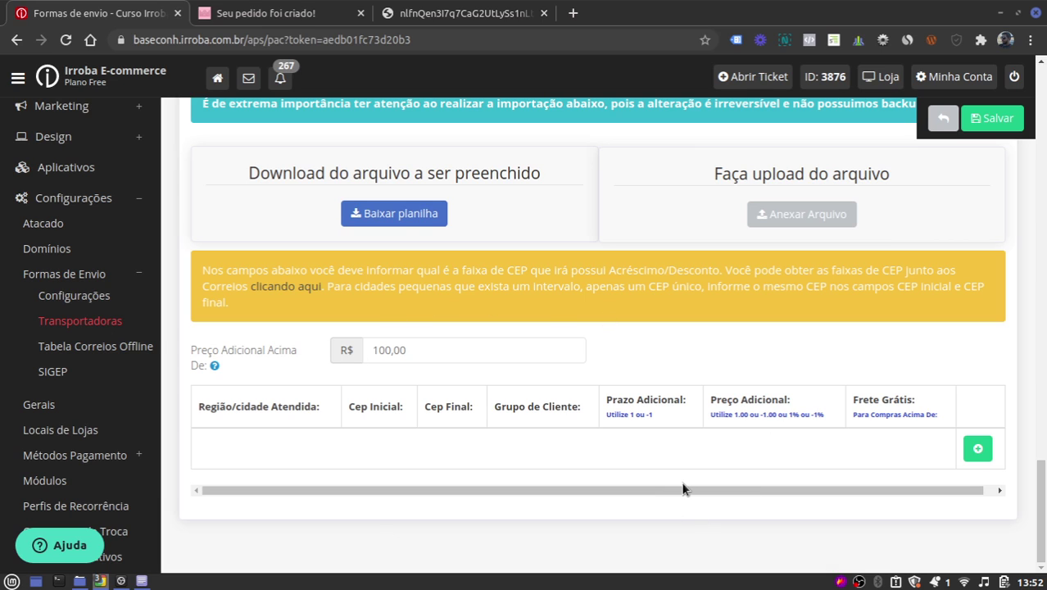
{"action": "left_click", "coordinate": [400, 215]}
{"action": "left_click", "coordinate": [979, 449]}
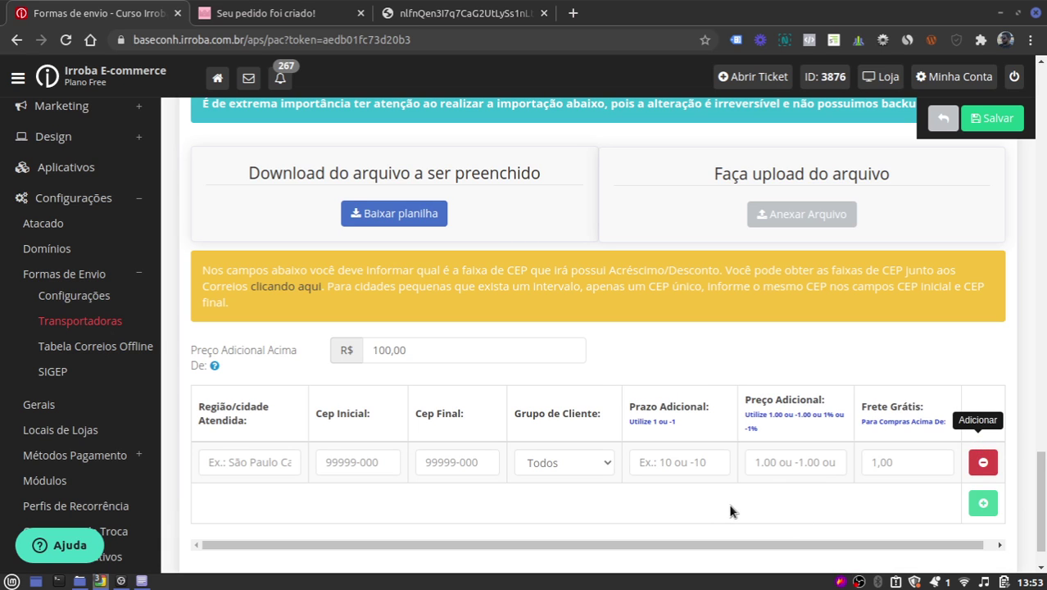
{"action": "left_click", "coordinate": [258, 464]}
{"action": "type", "text": "SP"}
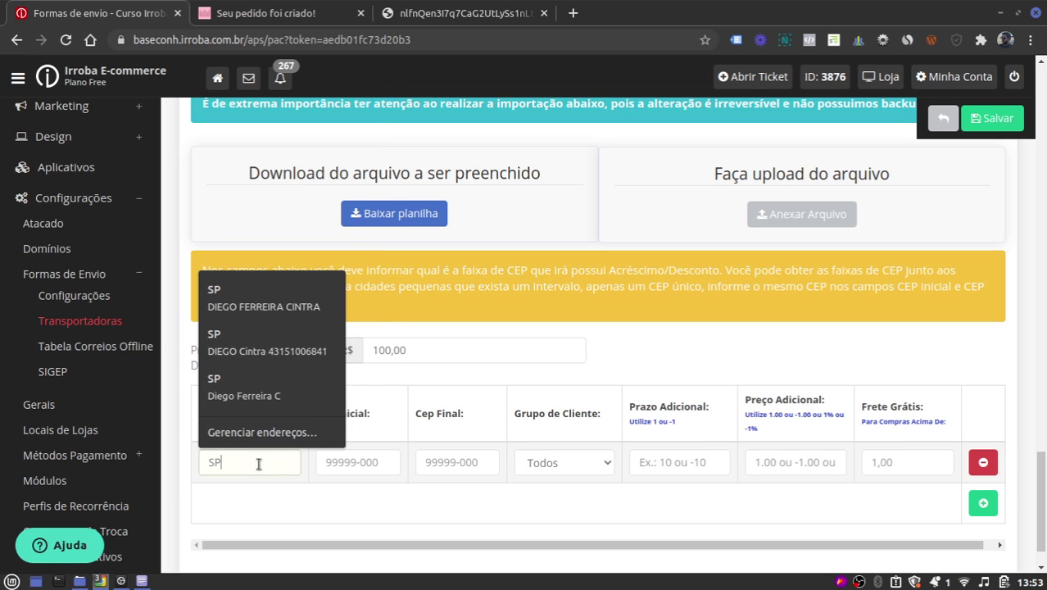
Set the SP row's CEP range from 01111-111 to 01999-999 and keep Todos as the customer group.
{"action": "left_click", "coordinate": [366, 464]}
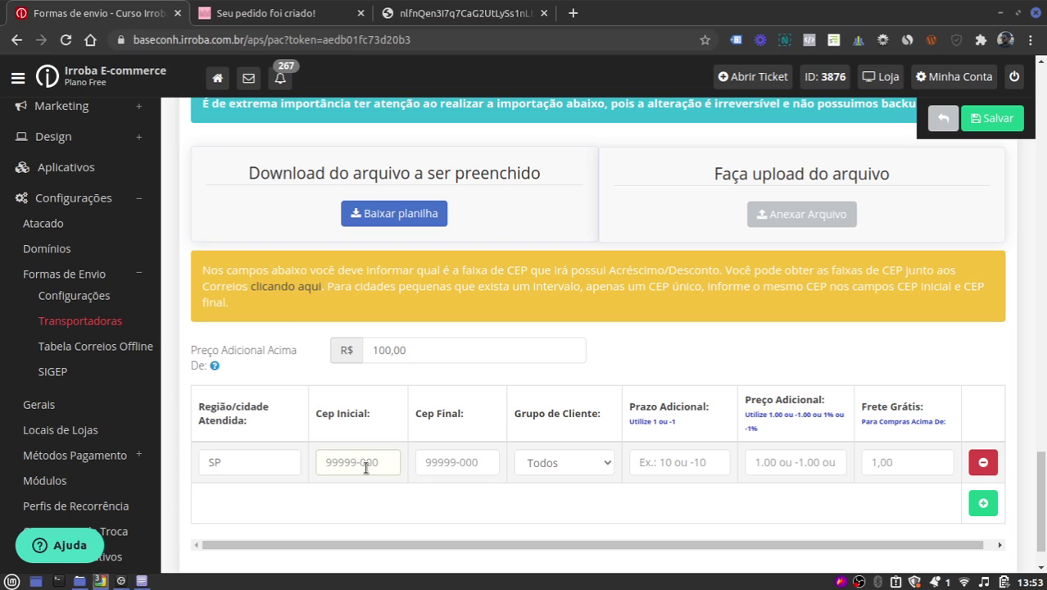
{"action": "type", "text": "01111-111"}
{"action": "left_click", "coordinate": [452, 464]}
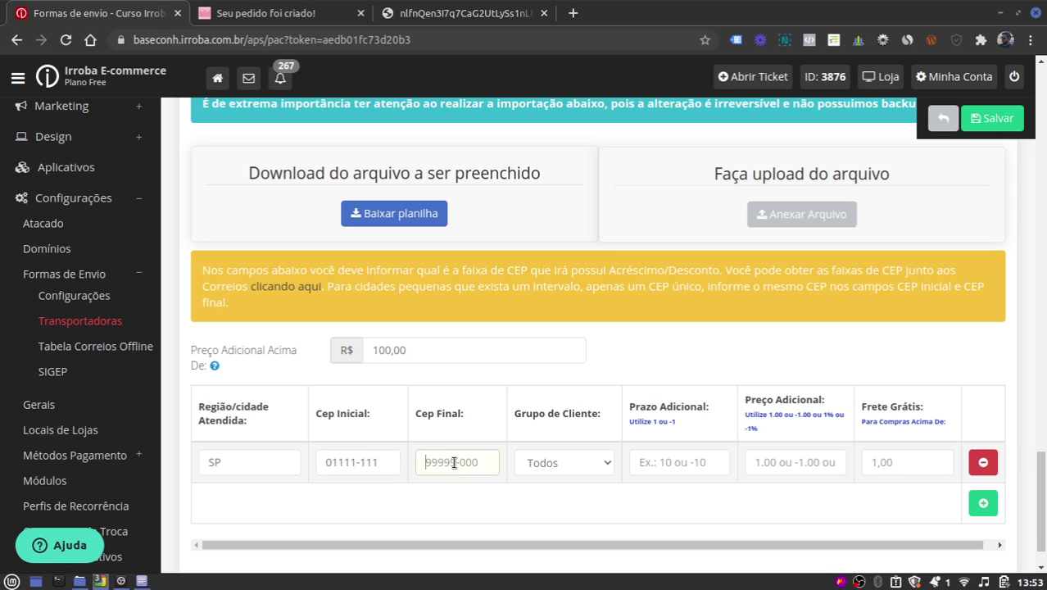
{"action": "type", "text": "01999-999"}
{"action": "left_click", "coordinate": [593, 462]}
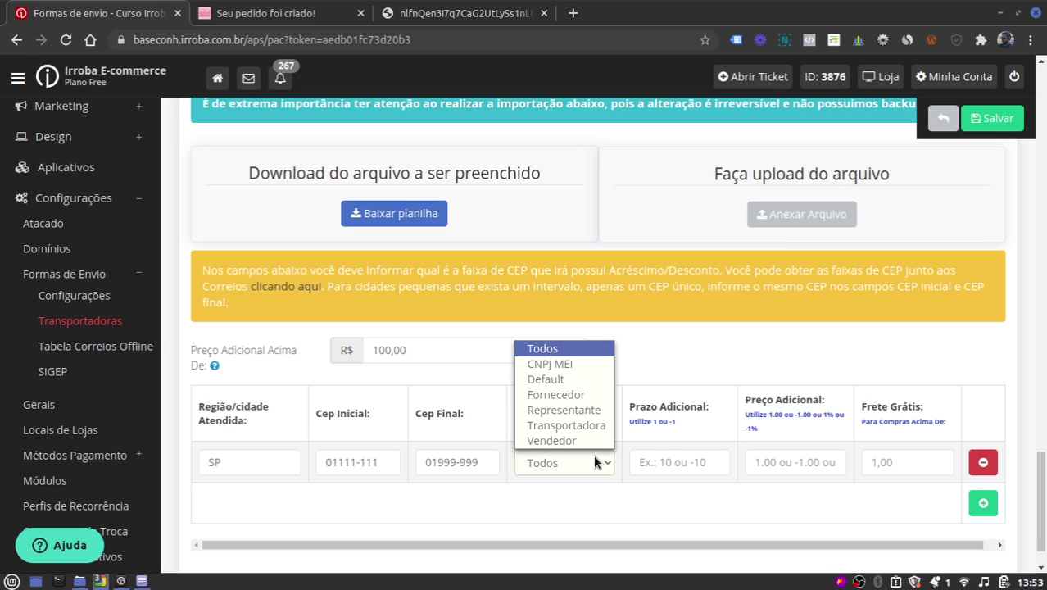
{"action": "left_click", "coordinate": [593, 454]}
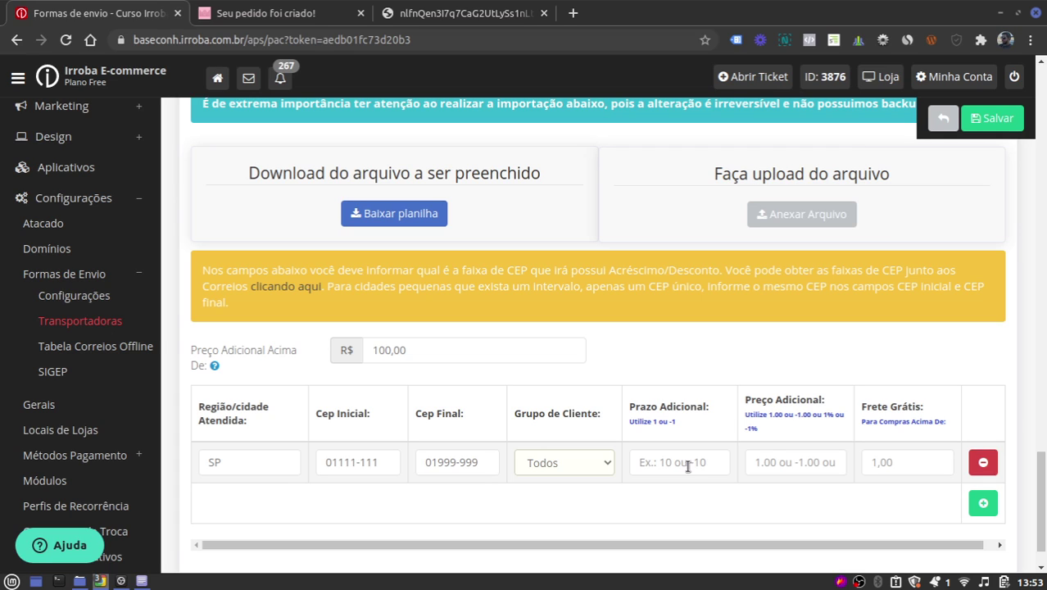
Set the SP row's Preço Adicional to 50% and its Frete Grátis threshold to 199.90, leaving Prazo Adicional empty.
{"action": "left_click", "coordinate": [800, 463]}
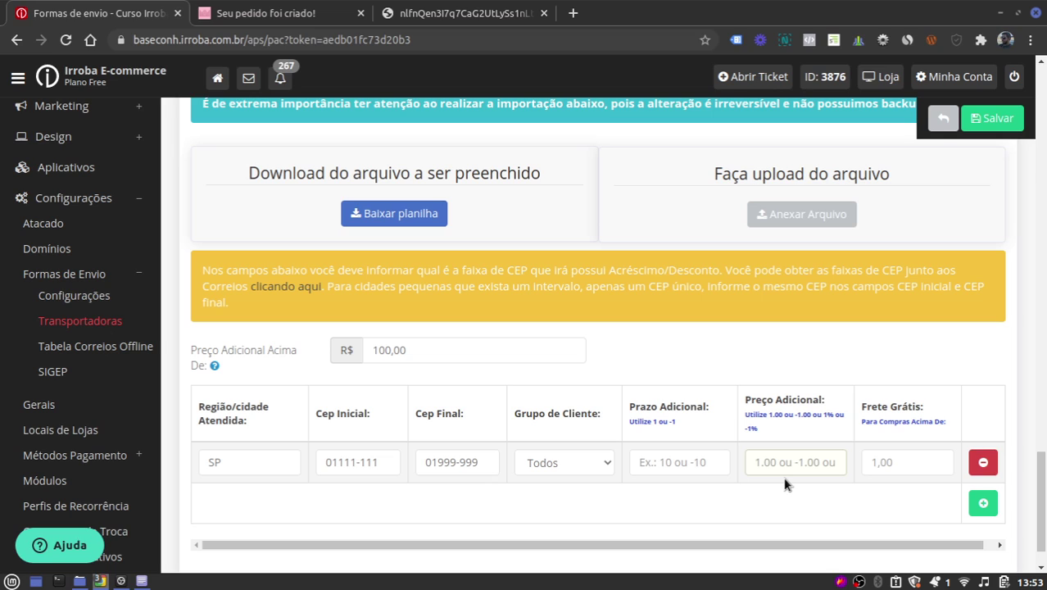
{"action": "type", "text": "50%"}
{"action": "left_click", "coordinate": [910, 456]}
{"action": "type", "text": "0.00"}
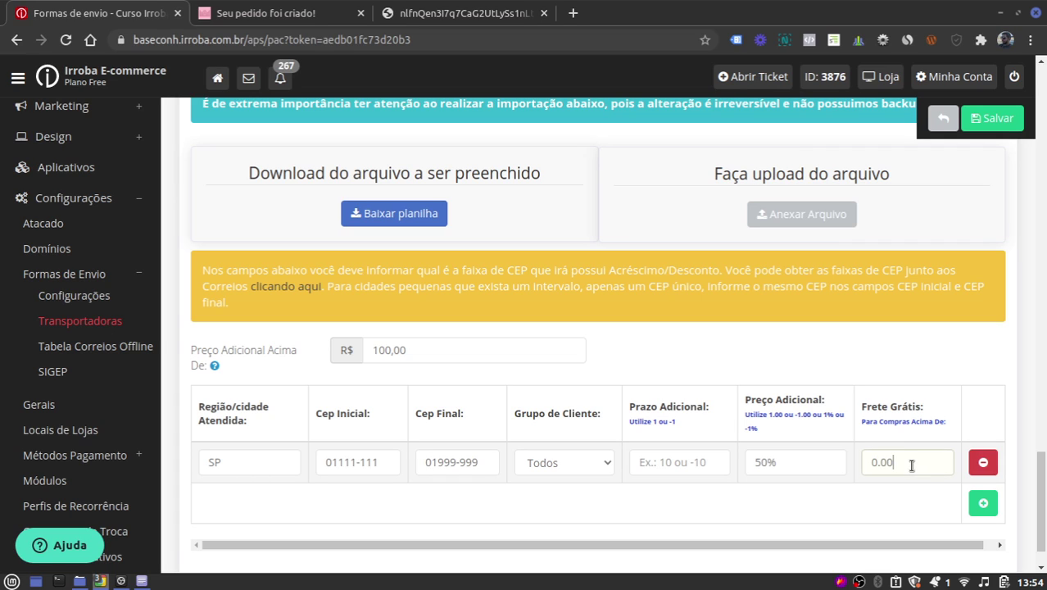
{"action": "type", "text": "20"}
{"action": "key", "text": "BackSpace"}
{"action": "key", "text": "BackSpace"}
{"action": "type", "text": "199.90"}
Check the free-shipping settings against the SP row and try to save the PAC shipping configuration.
{"action": "scroll", "coordinate": [430, 177], "scroll_direction": "up", "scroll_amount": 6}
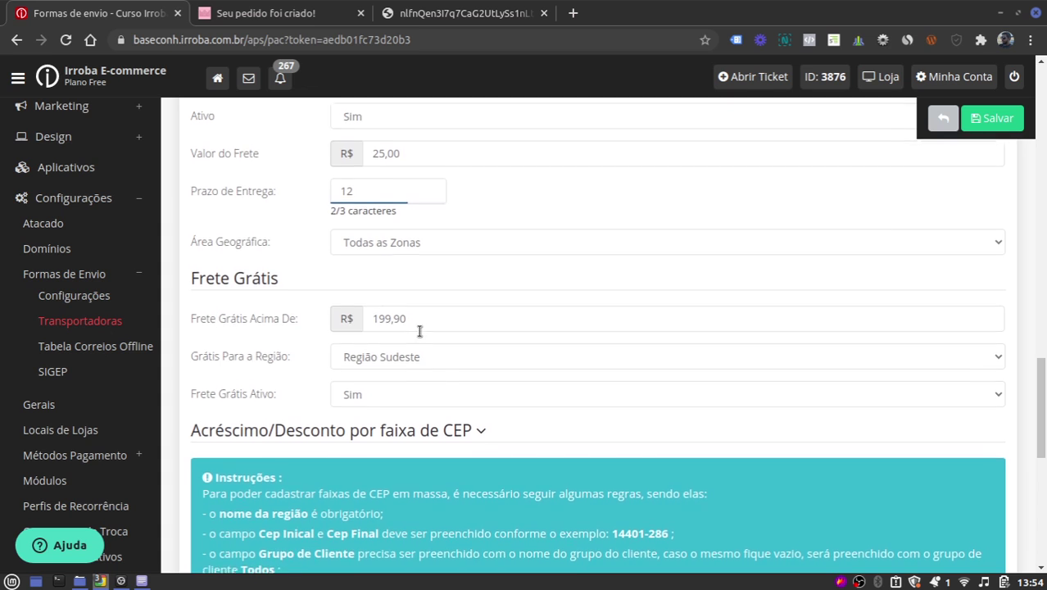
{"action": "scroll", "coordinate": [596, 439], "scroll_direction": "down", "scroll_amount": 6}
{"action": "scroll", "coordinate": [596, 439], "scroll_direction": "down", "scroll_amount": 2}
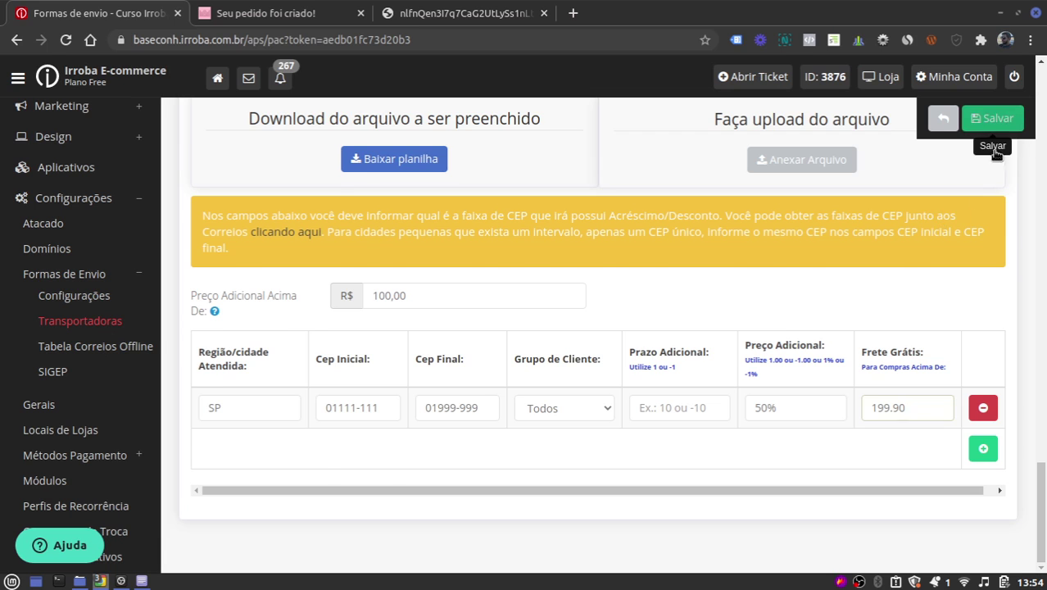
{"action": "left_click", "coordinate": [994, 119]}
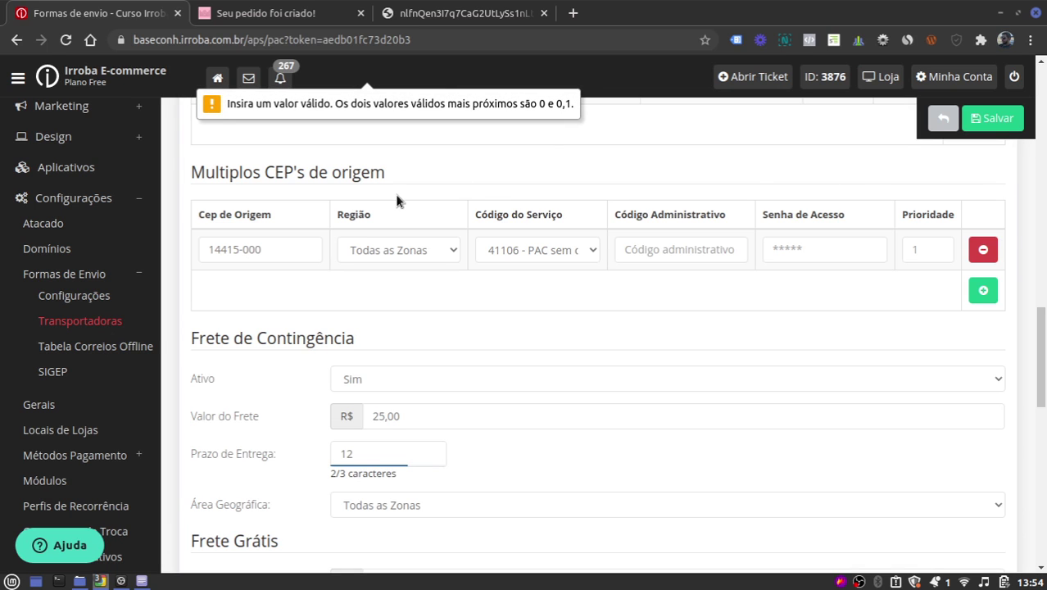
{"action": "scroll", "coordinate": [396, 199], "scroll_direction": "up", "scroll_amount": 4}
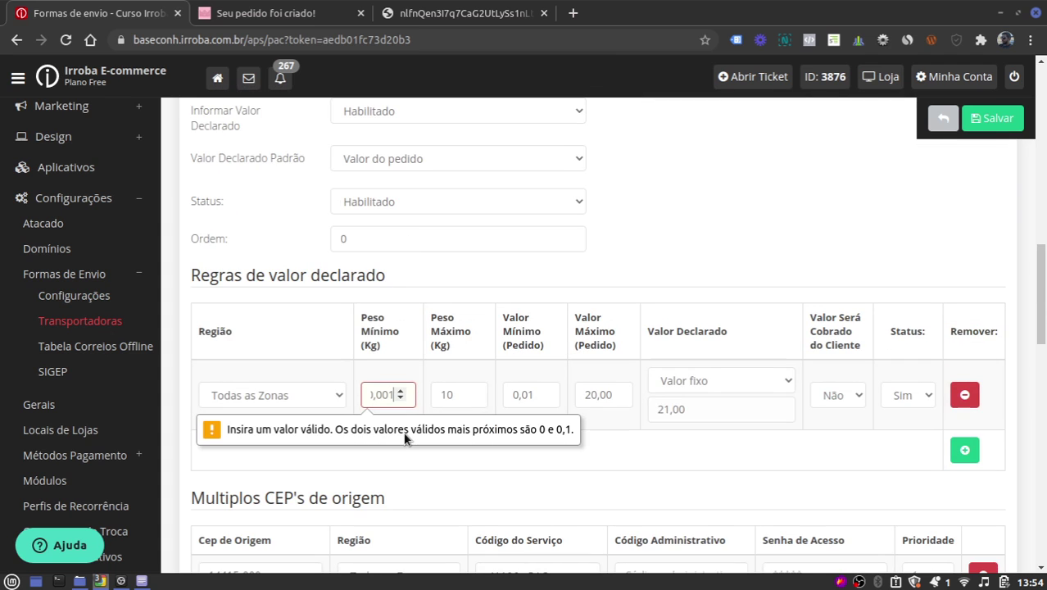
Set the declared-value rule's Peso Mínimo to 0 kg and try to save the PAC shipping configuration.
{"action": "key", "text": "BackSpace"}
{"action": "key", "text": "BackSpace"}
{"action": "key", "text": "BackSpace"}
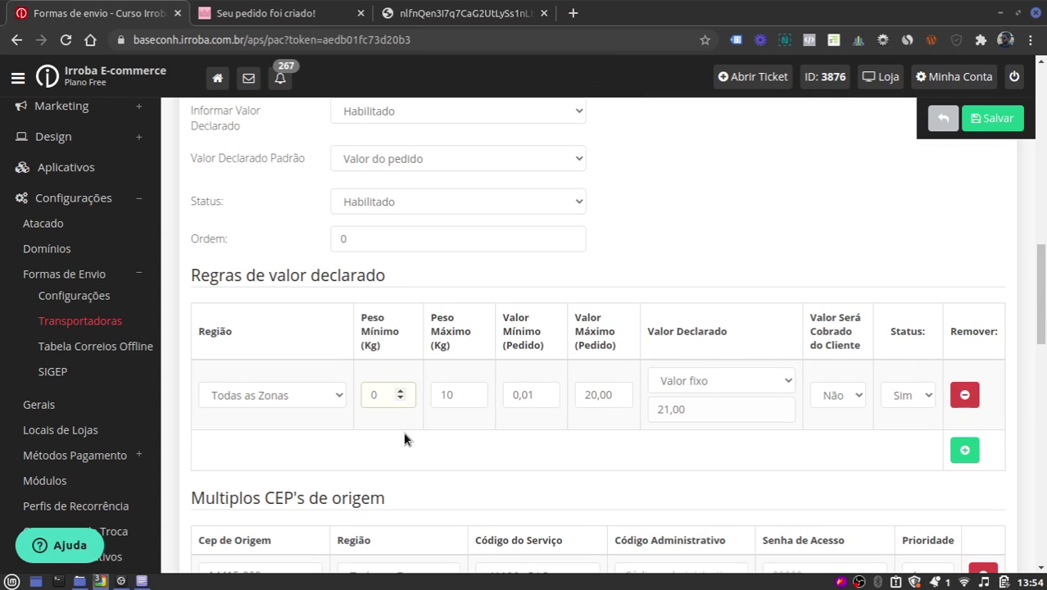
{"action": "key", "text": "BackSpace"}
{"action": "left_click", "coordinate": [1012, 124]}
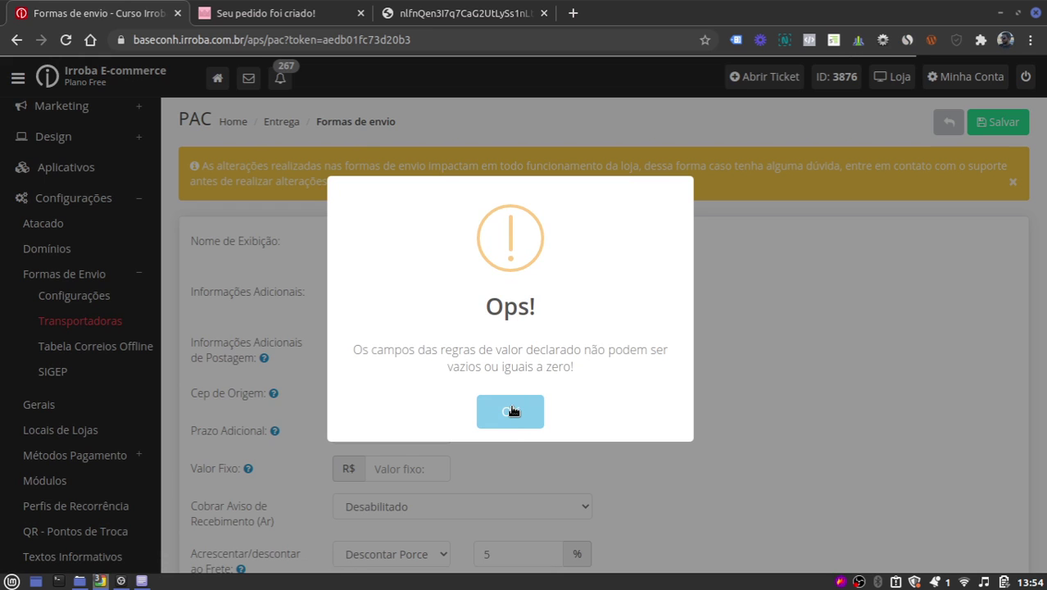
{"action": "left_click", "coordinate": [511, 411]}
Check the declared-value rules and origin CEP sections of the PAC form and save the PAC shipping configuration.
{"action": "scroll", "coordinate": [494, 392], "scroll_direction": "down", "scroll_amount": 6}
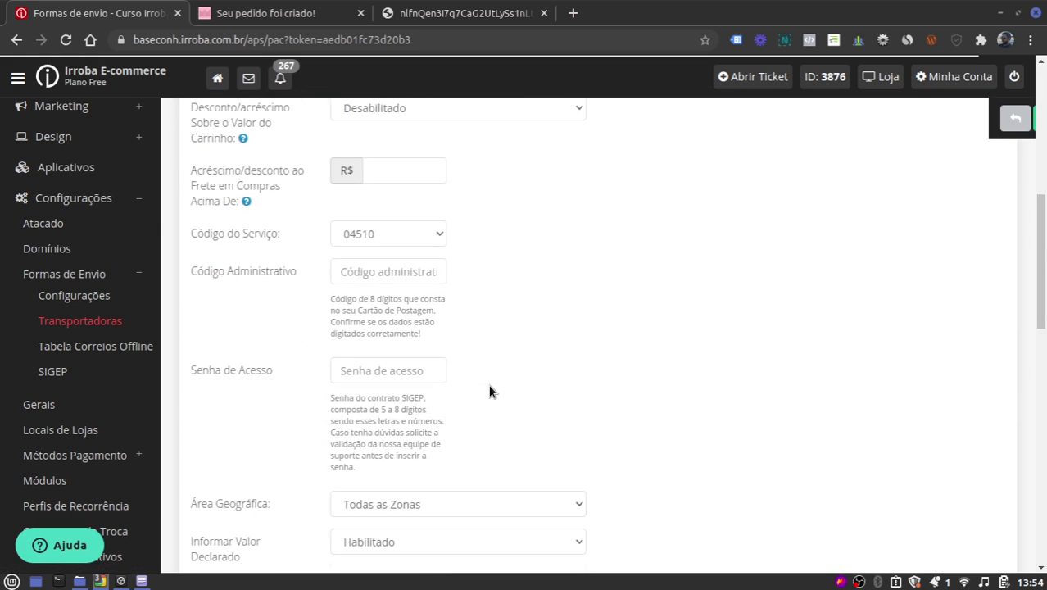
{"action": "scroll", "coordinate": [489, 392], "scroll_direction": "down", "scroll_amount": 5}
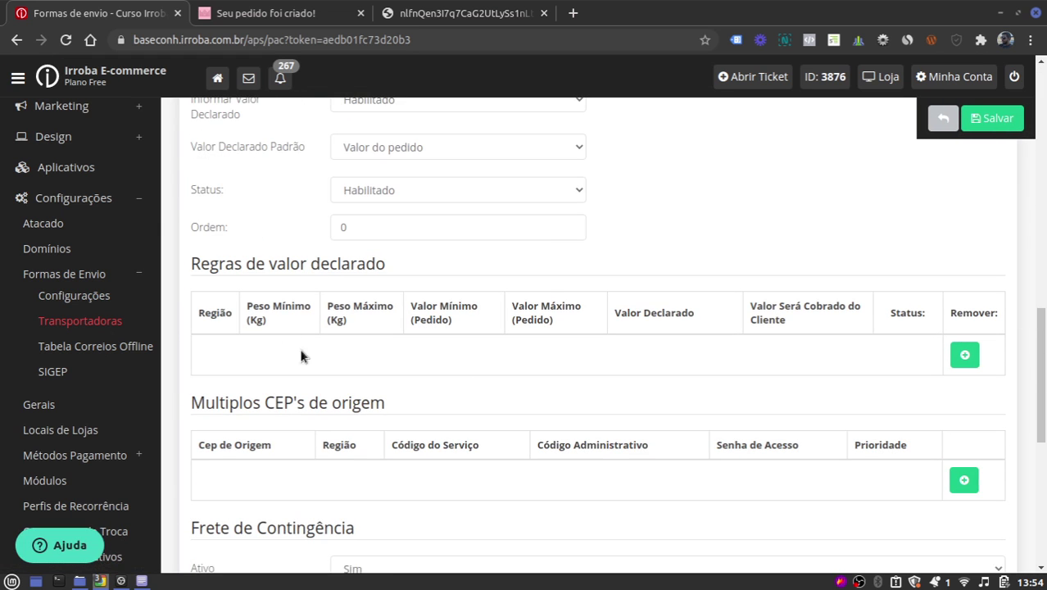
{"action": "scroll", "coordinate": [824, 247], "scroll_direction": "up", "scroll_amount": 7}
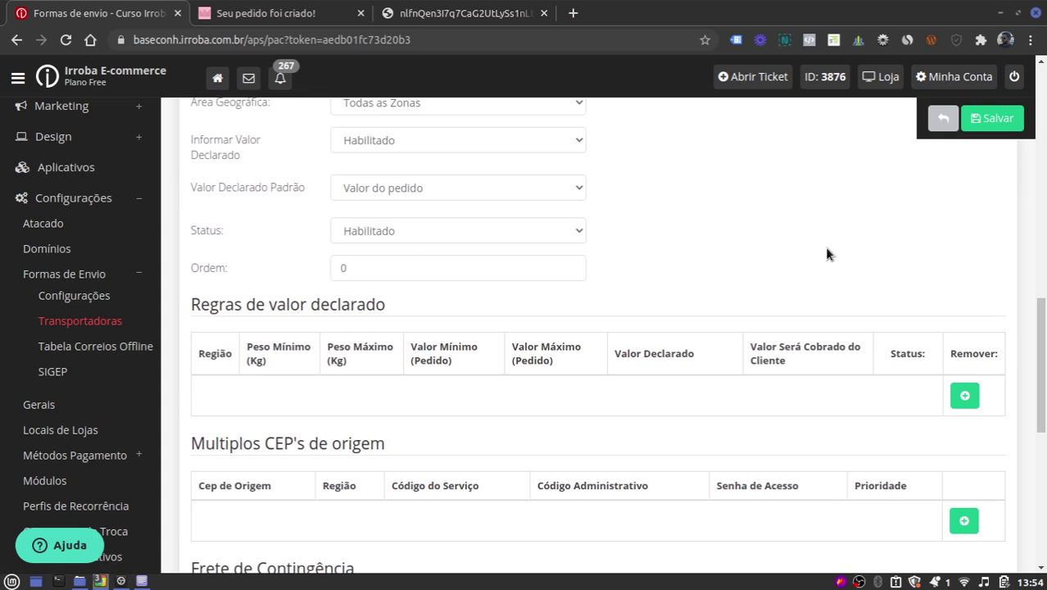
{"action": "scroll", "coordinate": [851, 219], "scroll_direction": "up", "scroll_amount": 4}
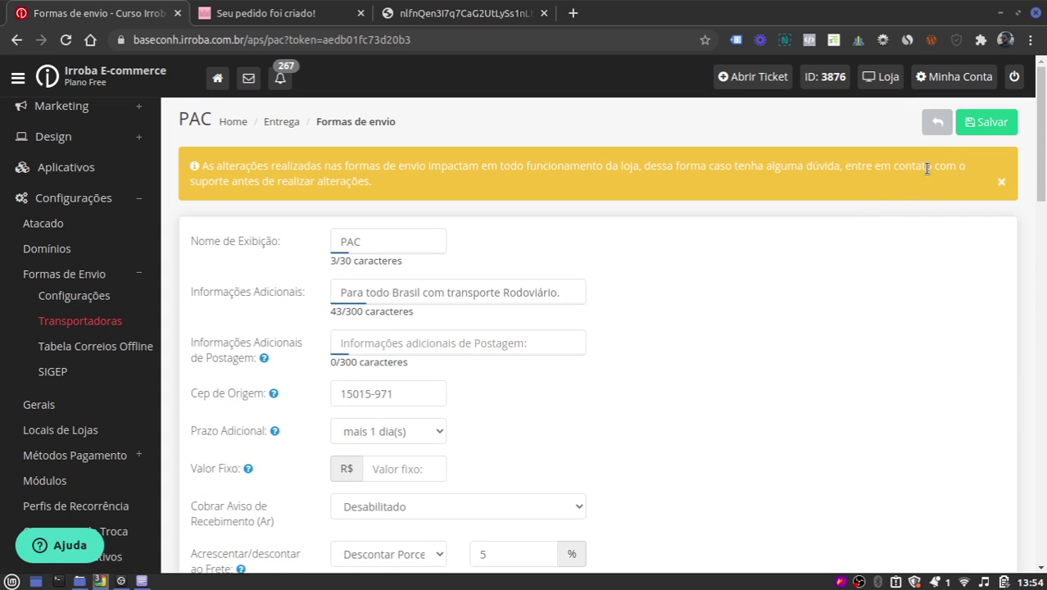
{"action": "left_click", "coordinate": [987, 121]}
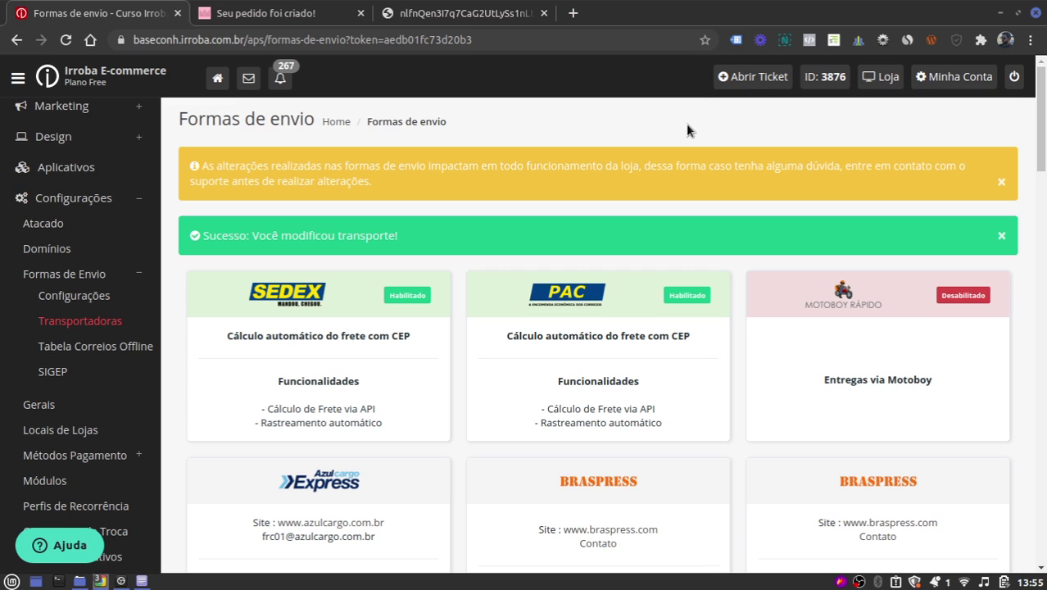
Open the SEDEX shipping method's configuration and review its Código do Serviço options, keeping 04162 - SEDEX Contrato.
{"action": "mouse_move", "coordinate": [397, 434]}
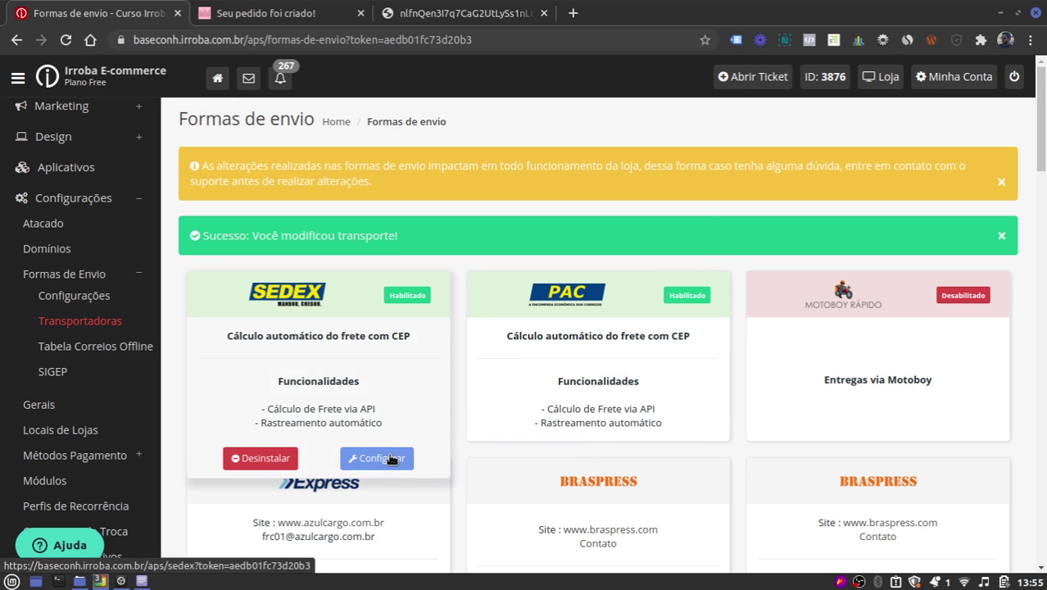
{"action": "left_click", "coordinate": [393, 461]}
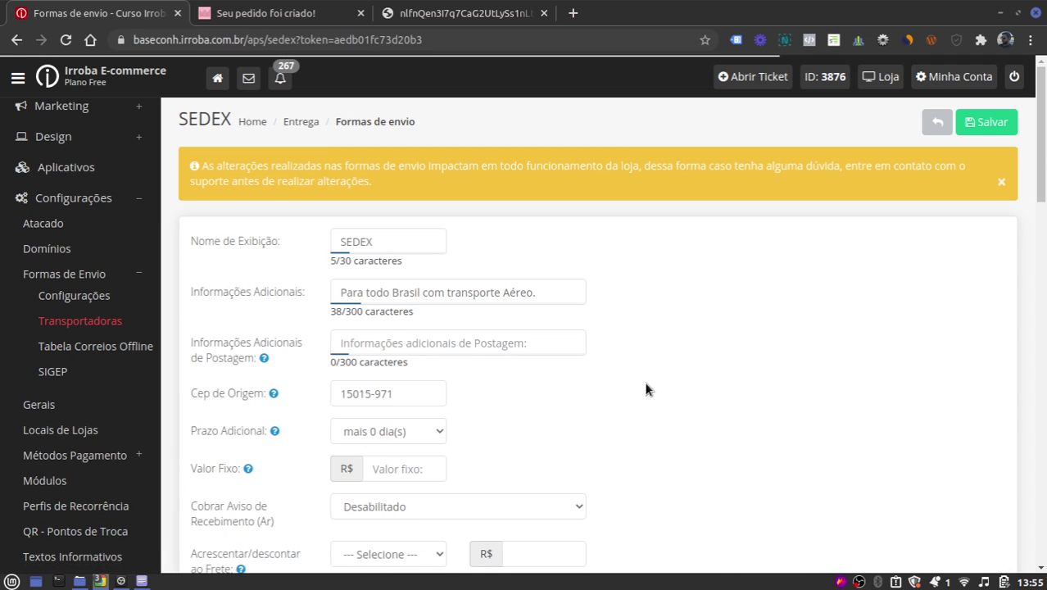
{"action": "scroll", "coordinate": [655, 381], "scroll_direction": "down", "scroll_amount": 3}
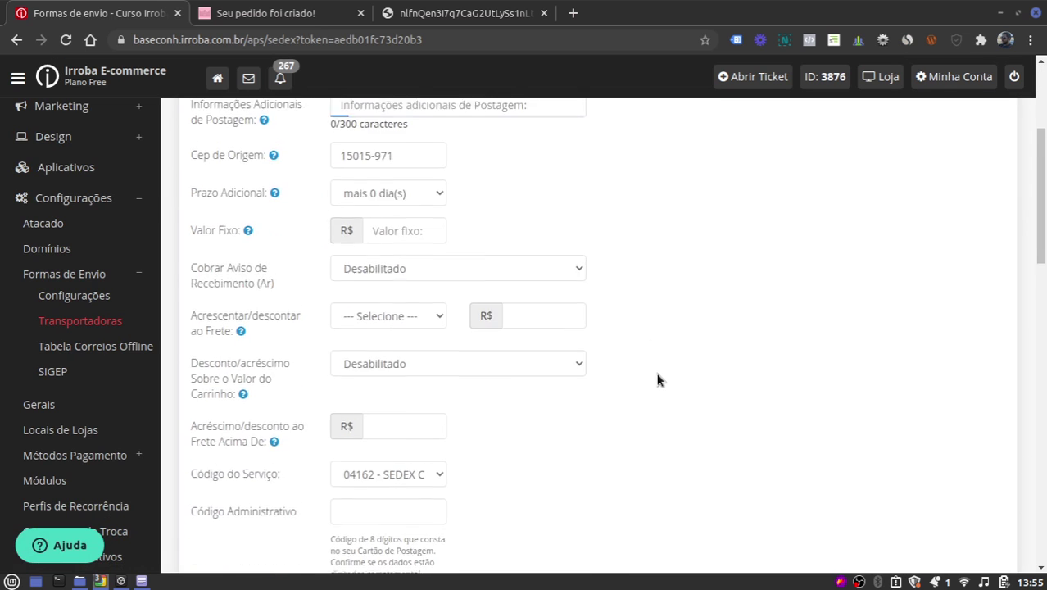
{"action": "scroll", "coordinate": [659, 379], "scroll_direction": "down", "scroll_amount": 3}
{"action": "left_click", "coordinate": [422, 226]}
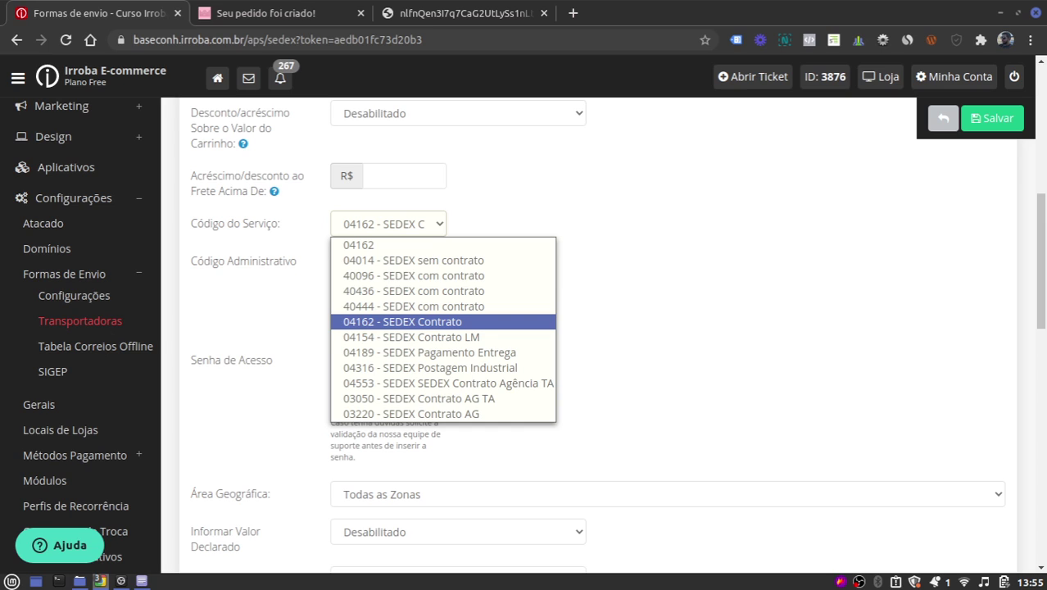
{"action": "key", "text": "Escape"}
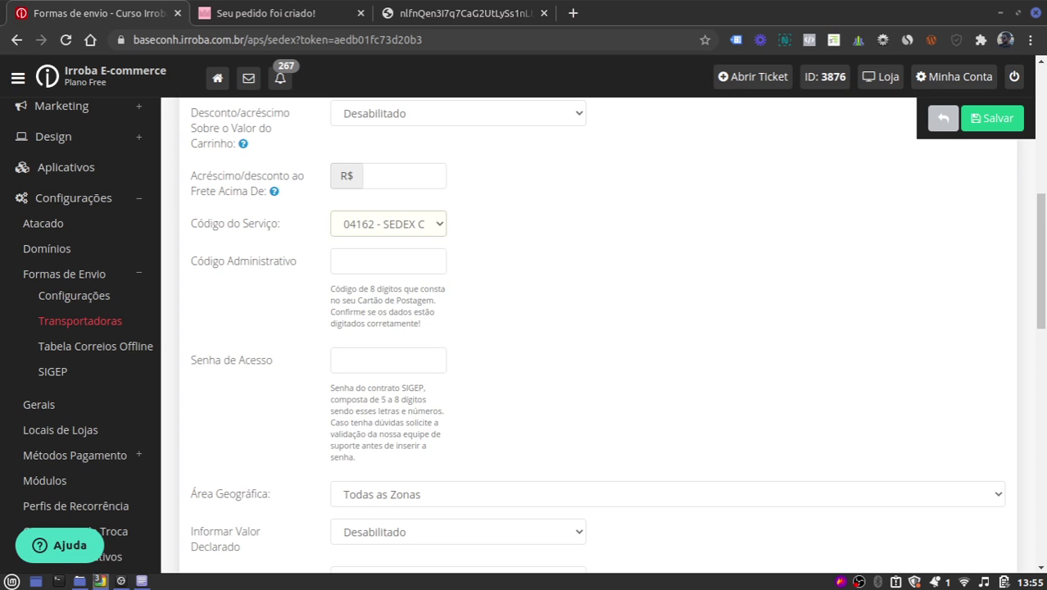